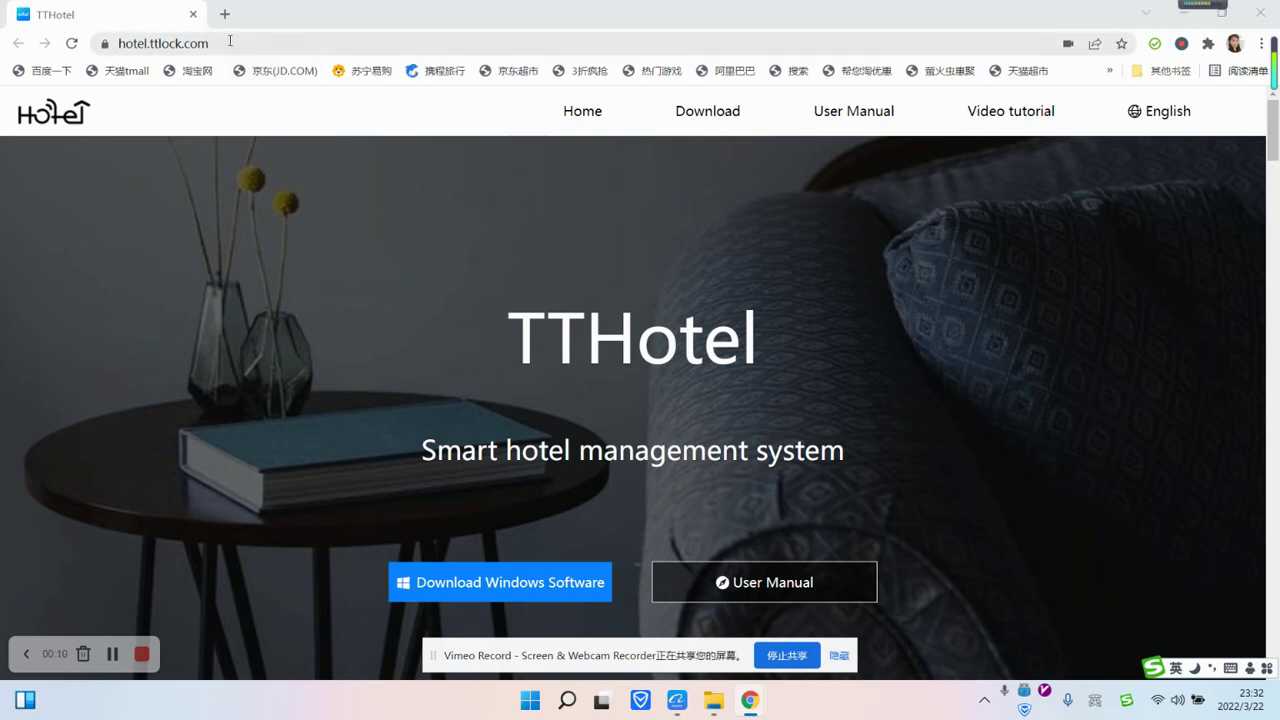
Download the TTHotel Windows staff software installer from the website's Download page
left_click(709, 127)
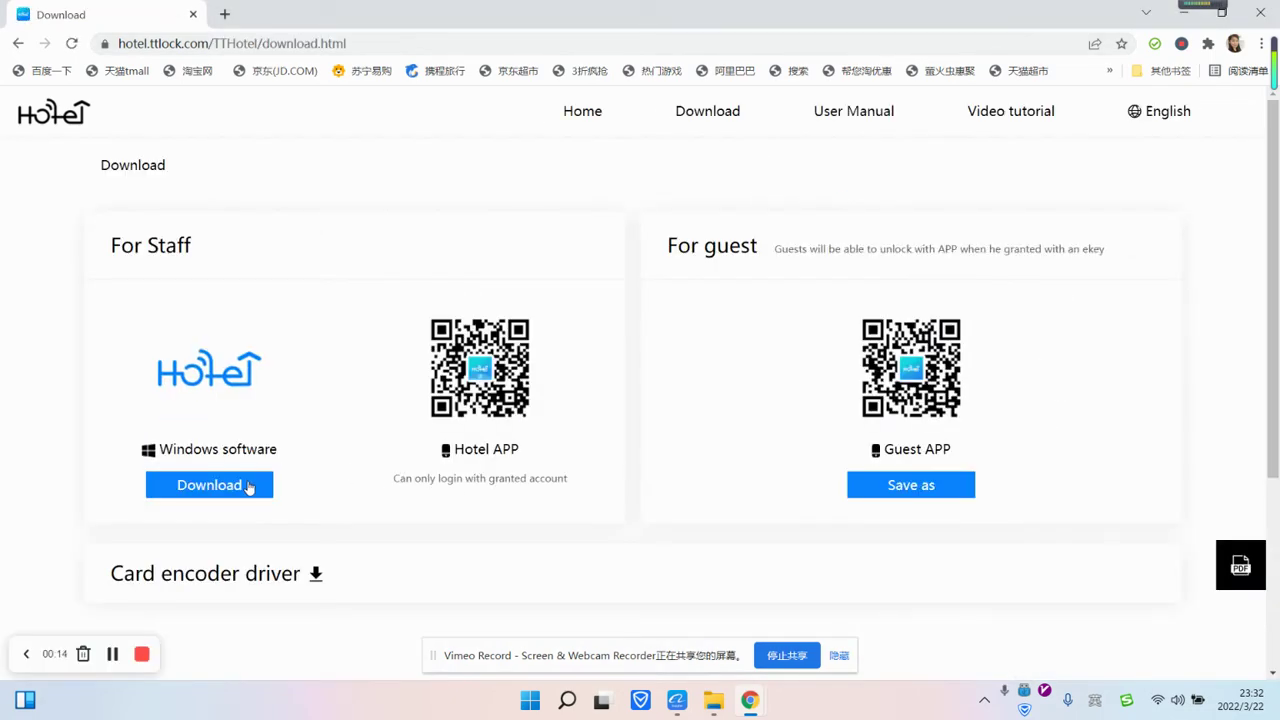
left_click(249, 485)
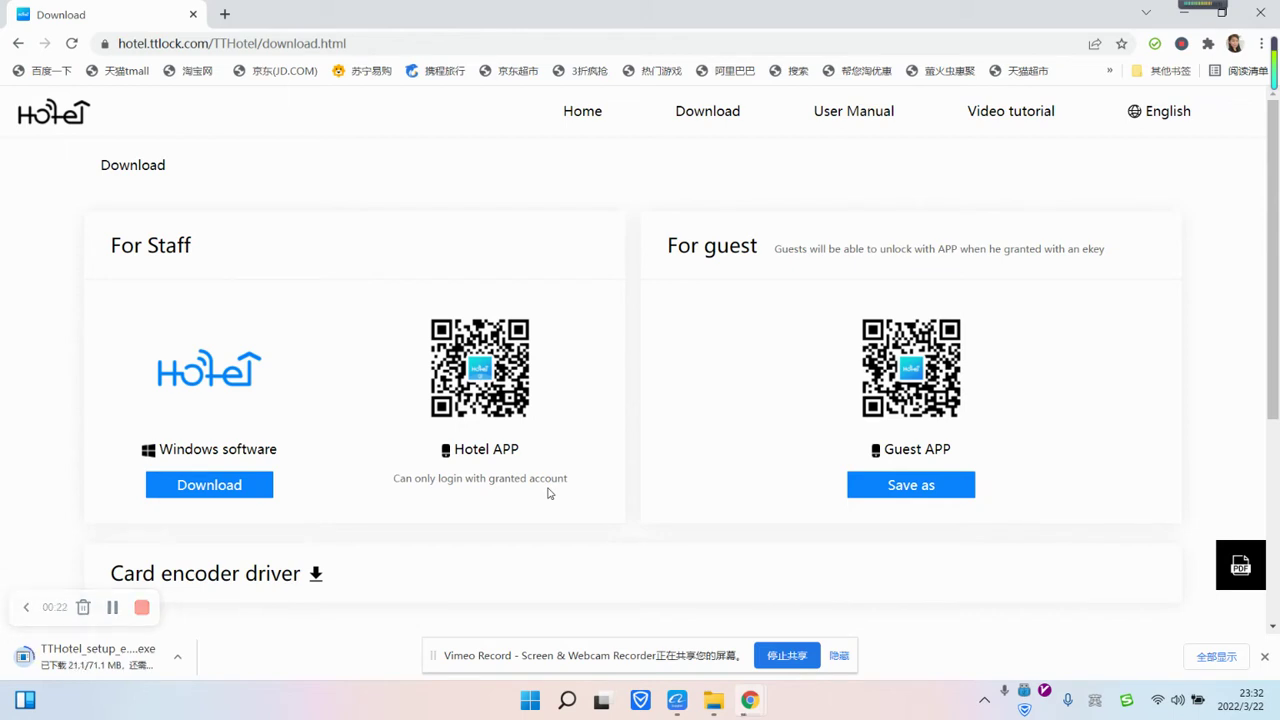
left_click(836, 658)
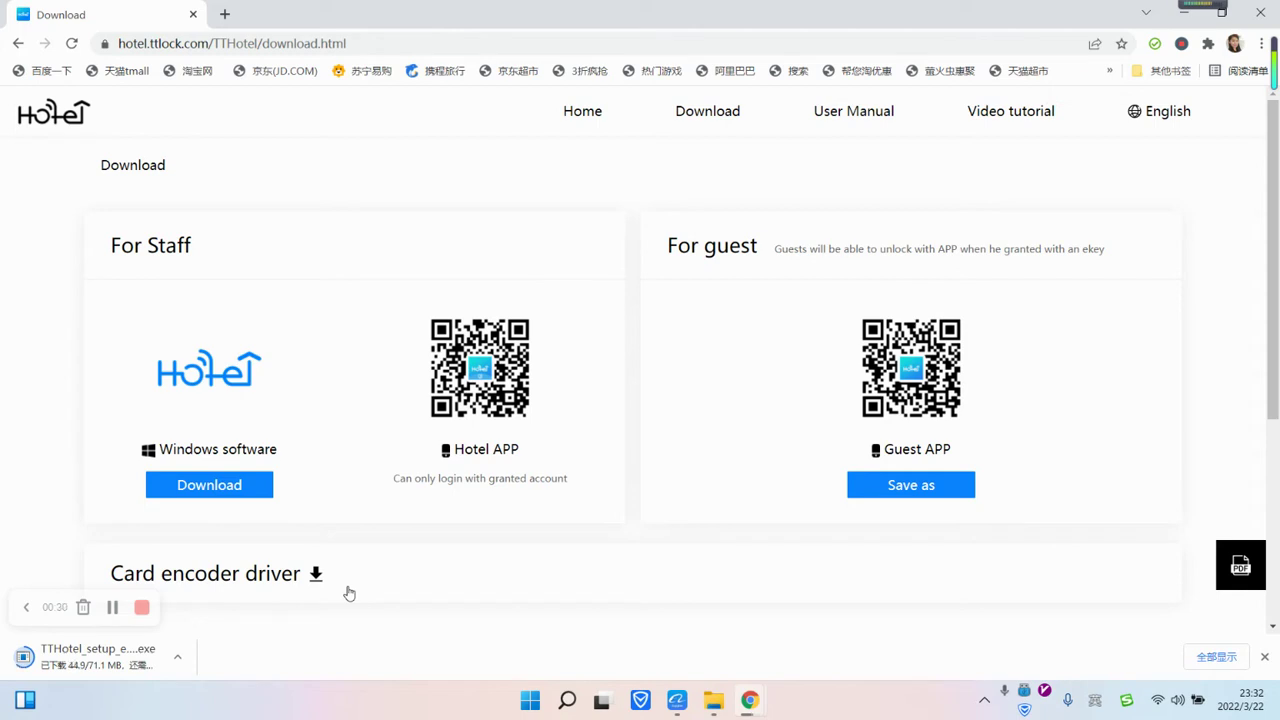
left_click(1265, 658)
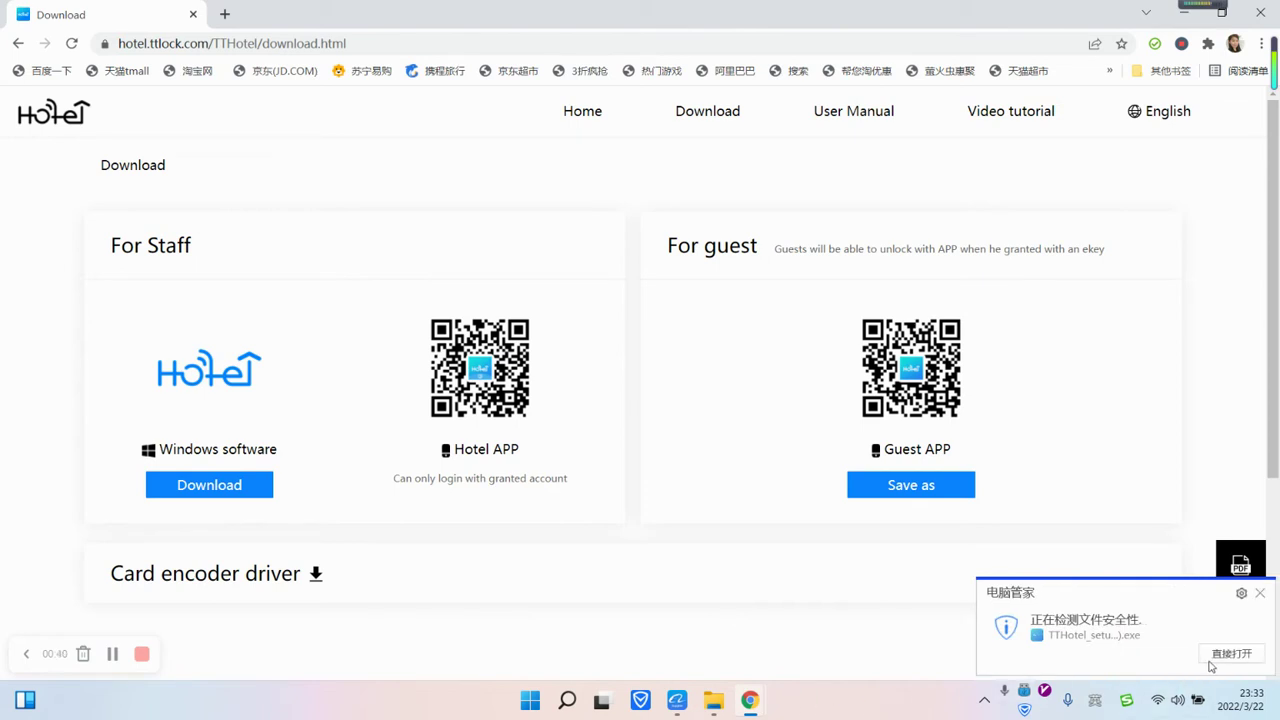
Install TTHotel into the default folder, including the CP210x USB driver with its license accepted
left_click(1218, 659)
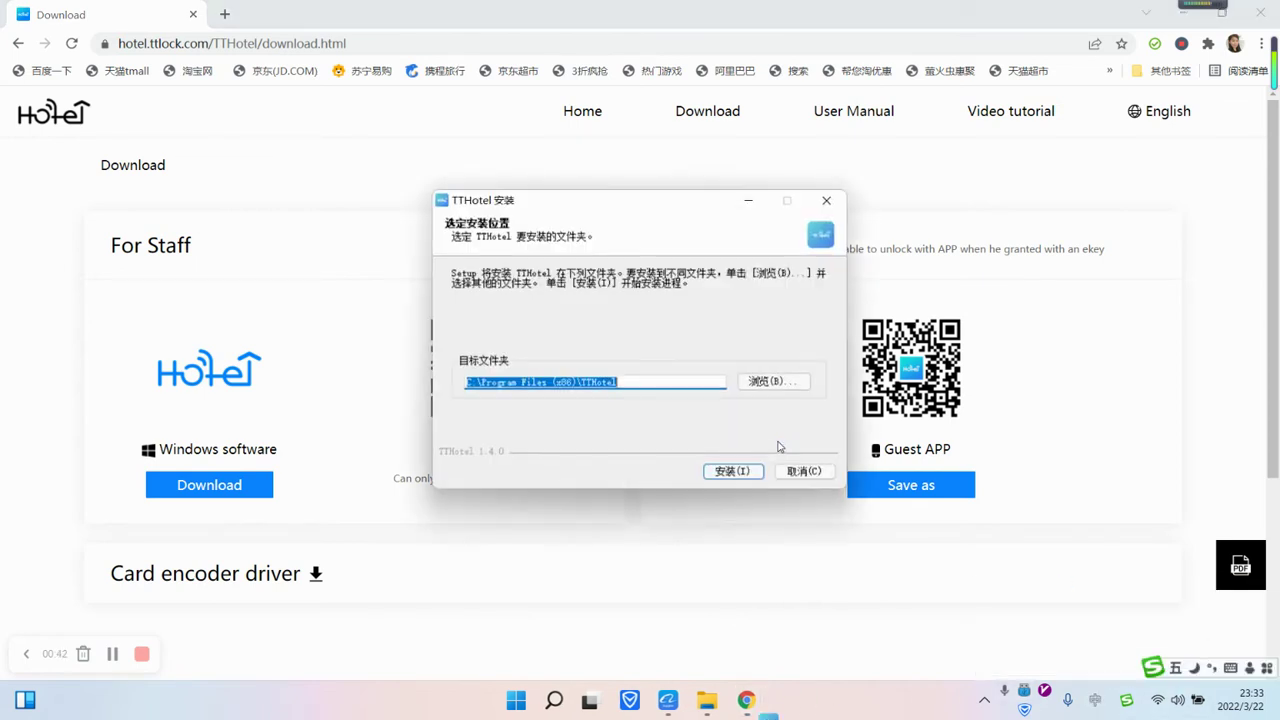
left_click(738, 471)
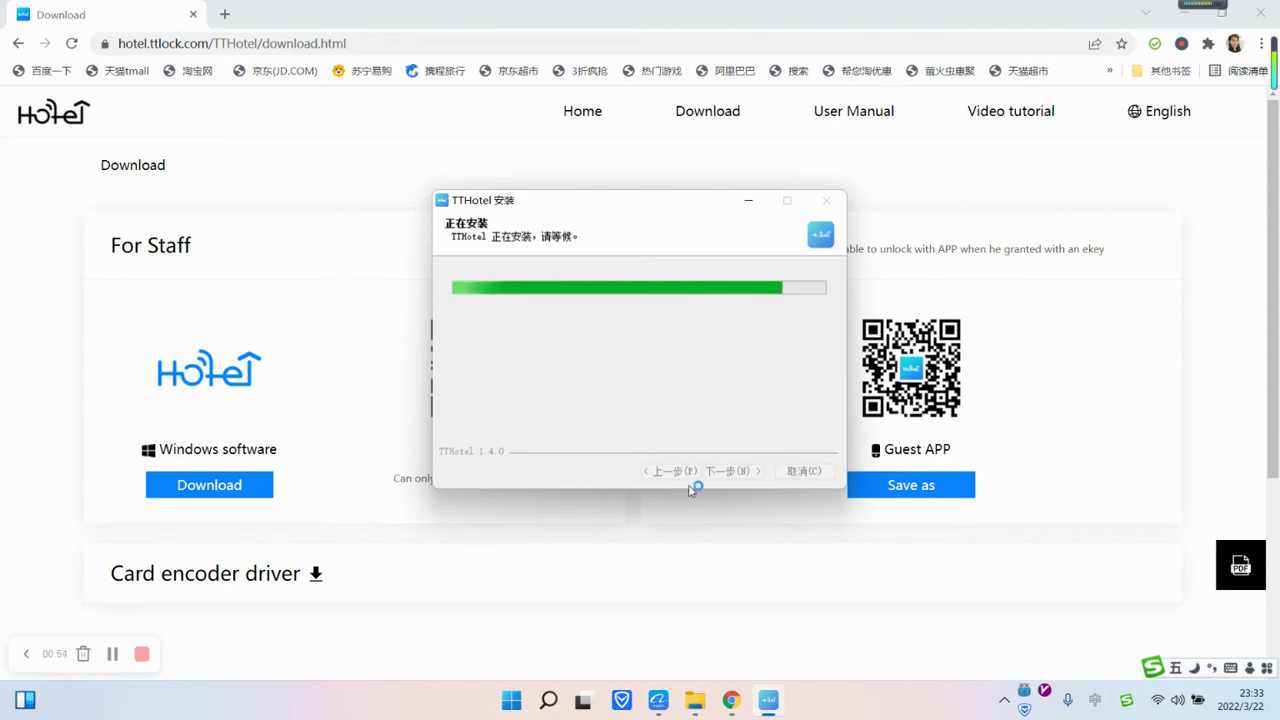
left_click(386, 390)
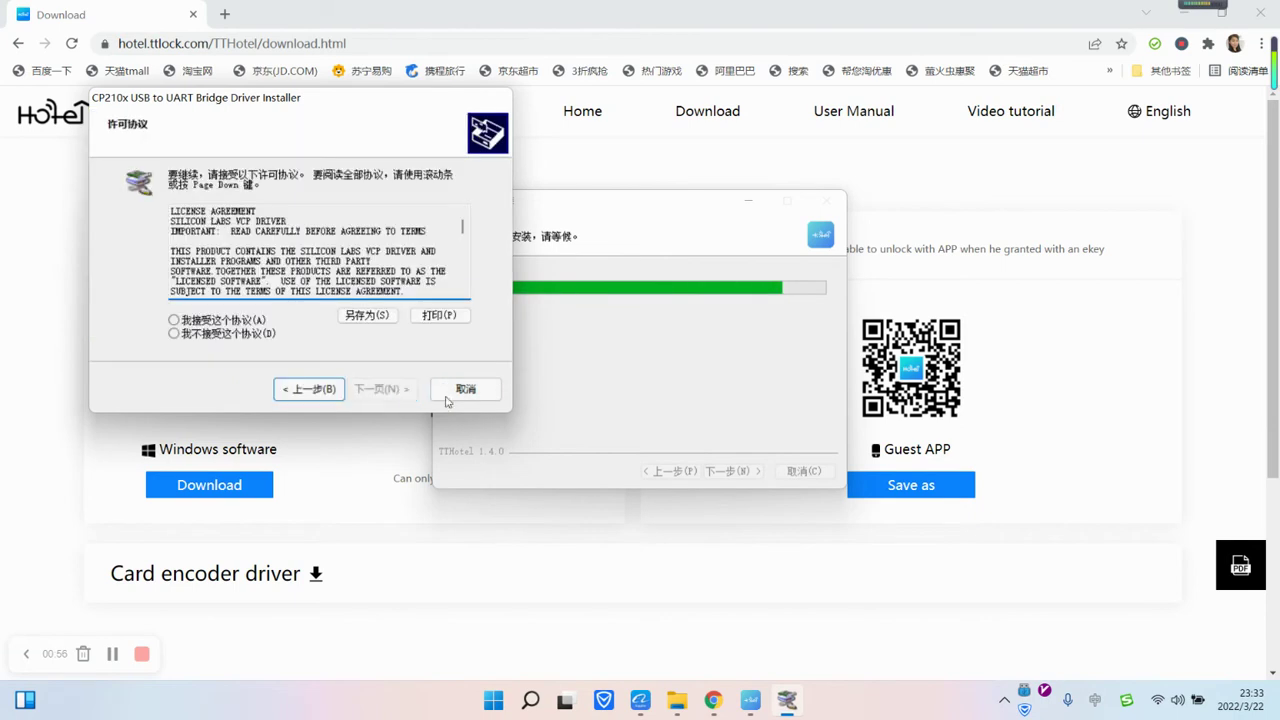
left_click(174, 319)
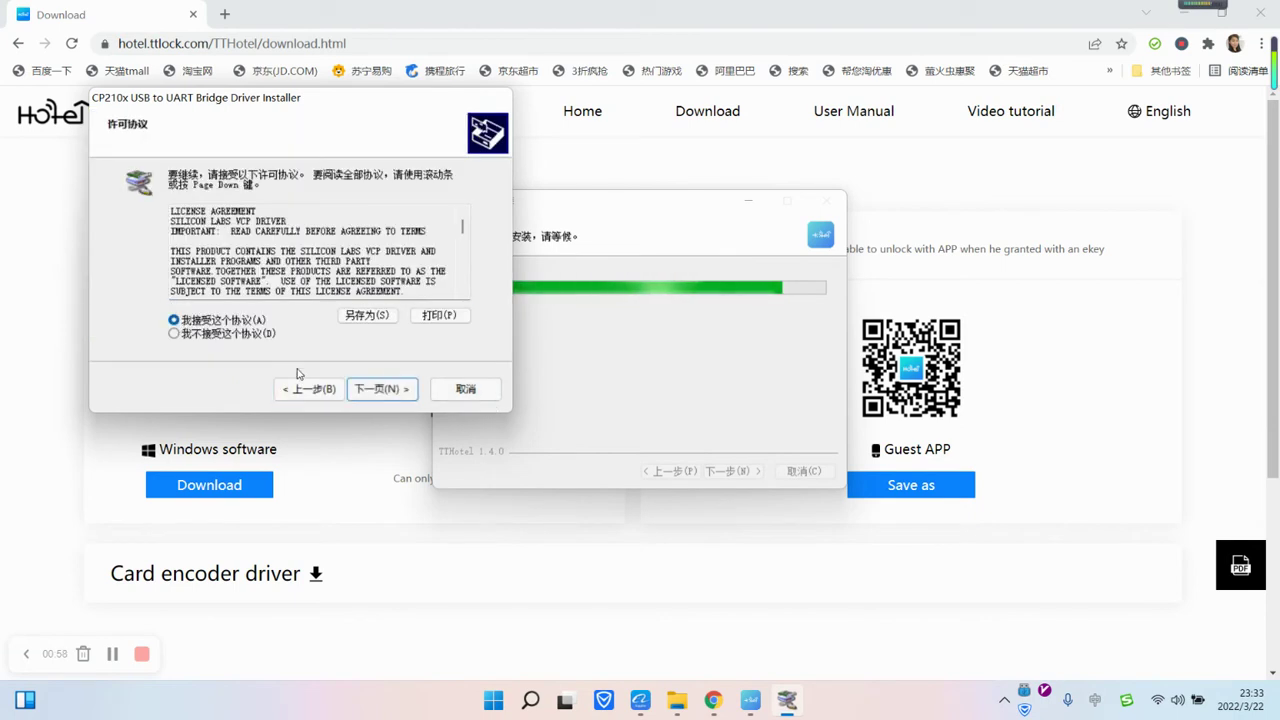
left_click(380, 389)
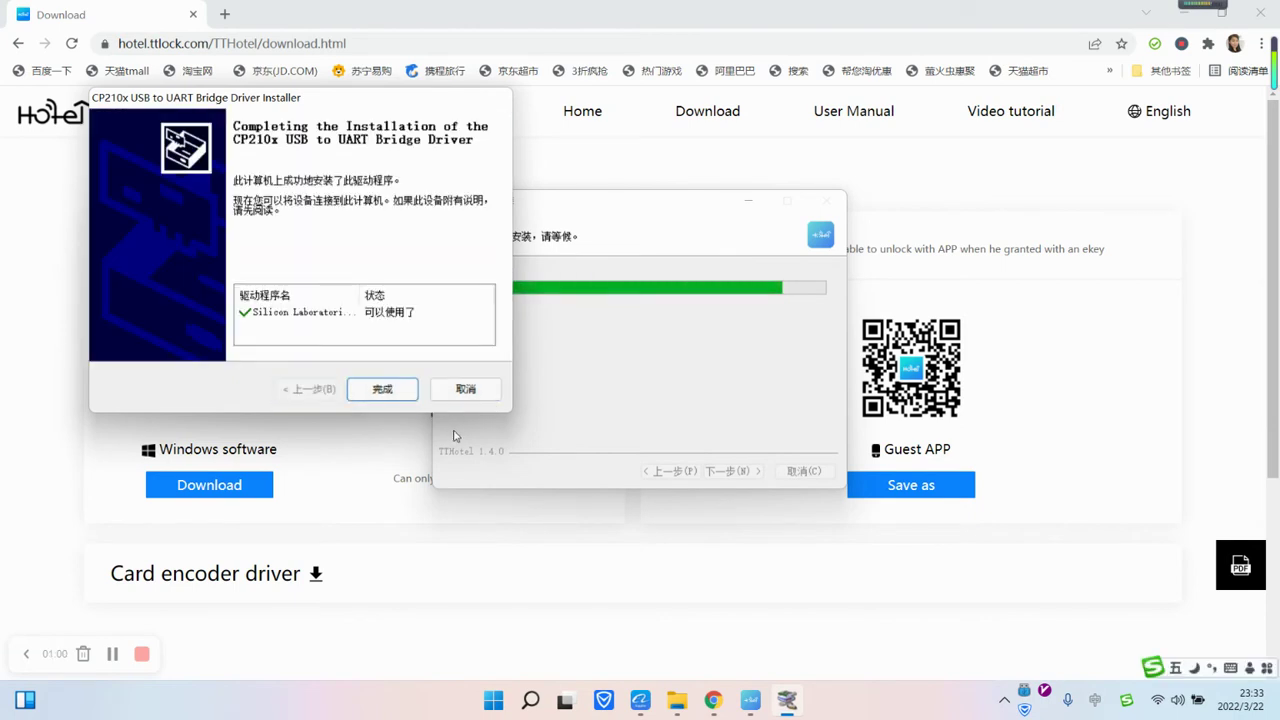
left_click(383, 390)
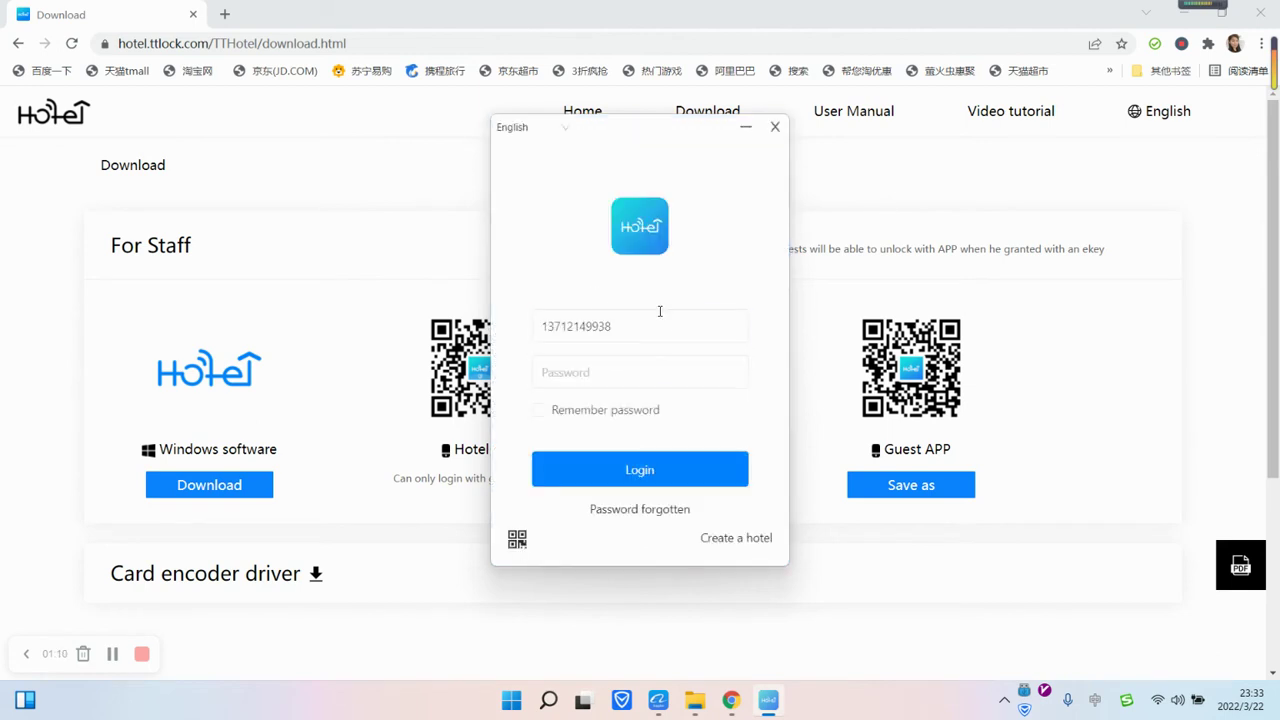
Log in with the account password, ticking Remember password
left_click(686, 361)
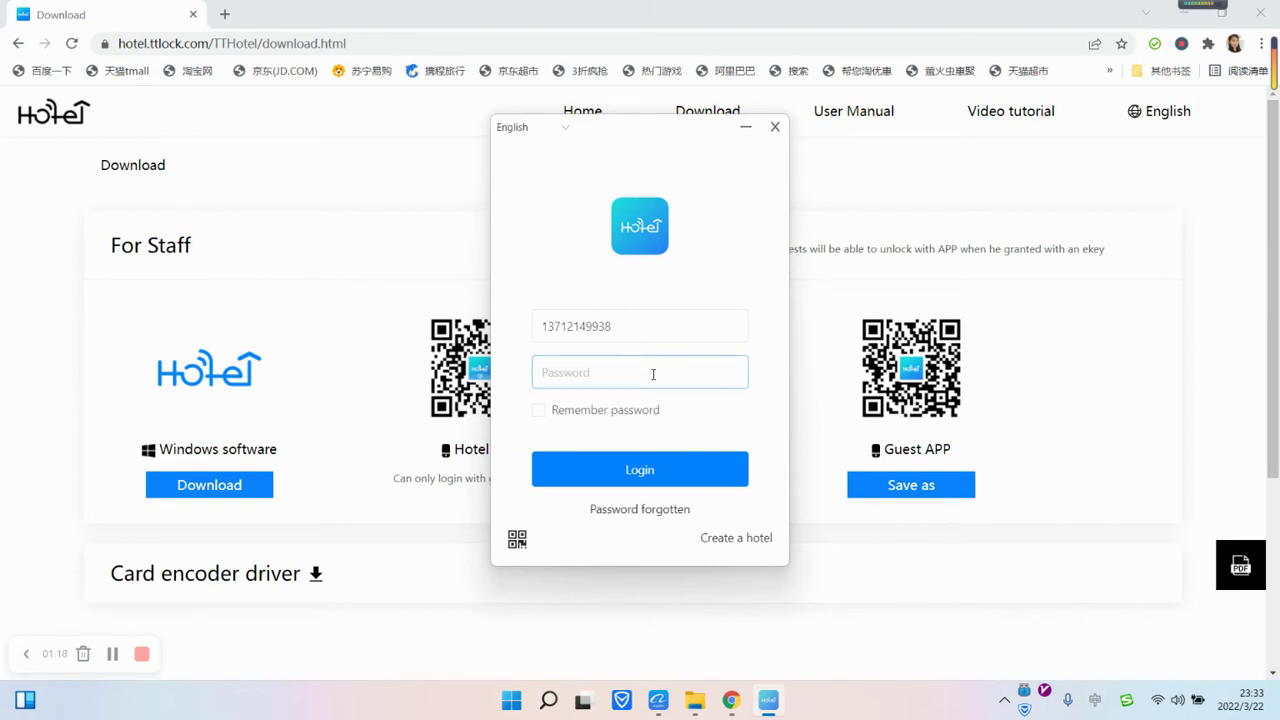
left_click(590, 372)
type("••")
left_click(538, 410)
left_click(610, 474)
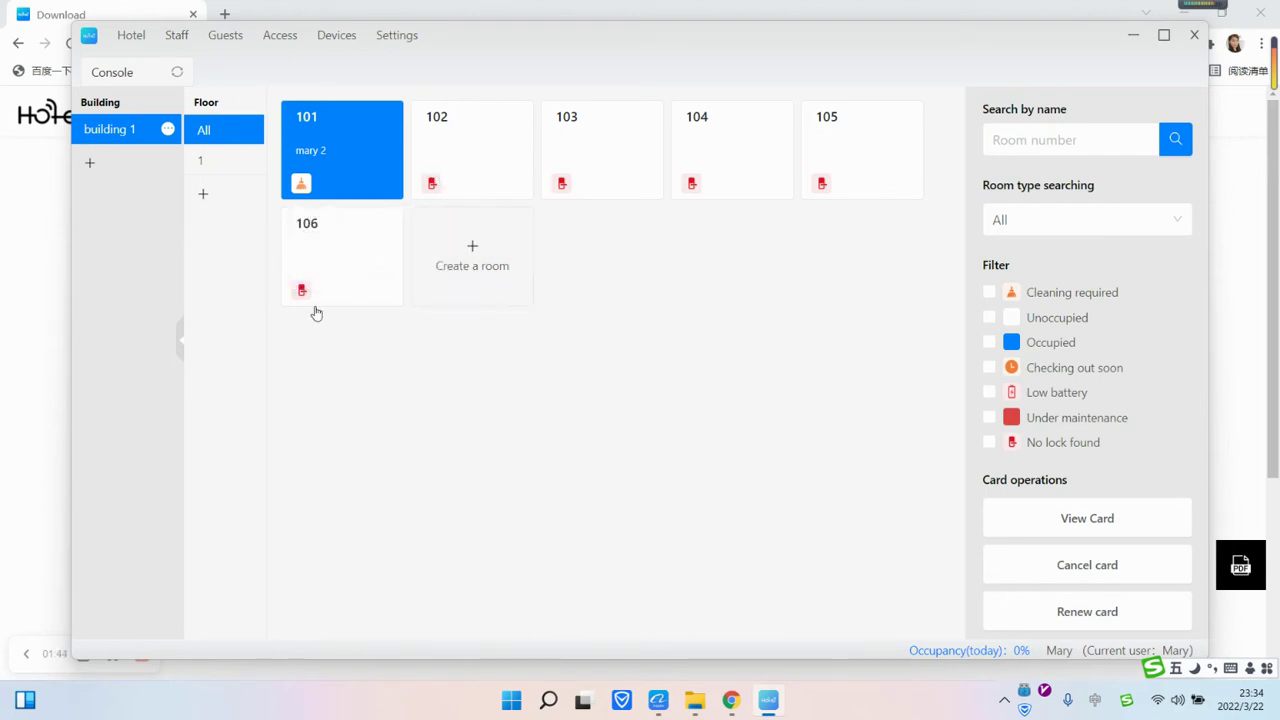
From the loaded console, bring up the Create building form
left_click(90, 163)
Create a building named 'Building 2'
left_click(550, 322)
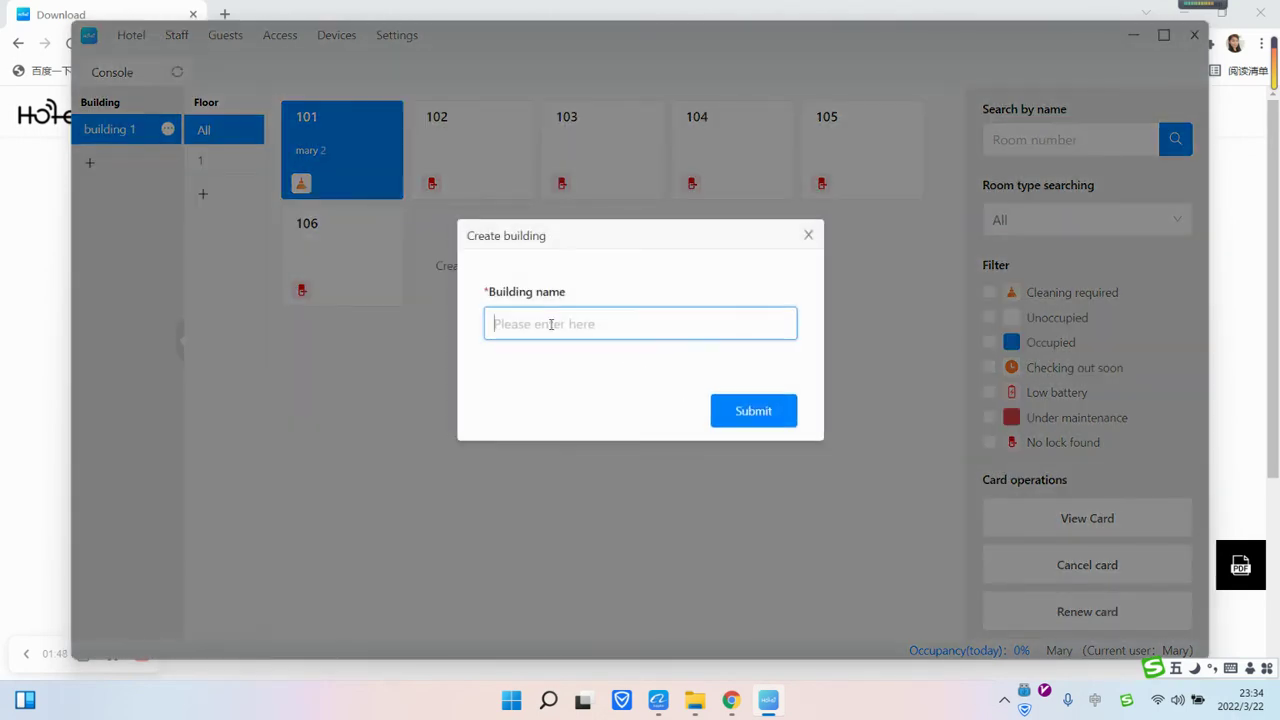
type("Buil")
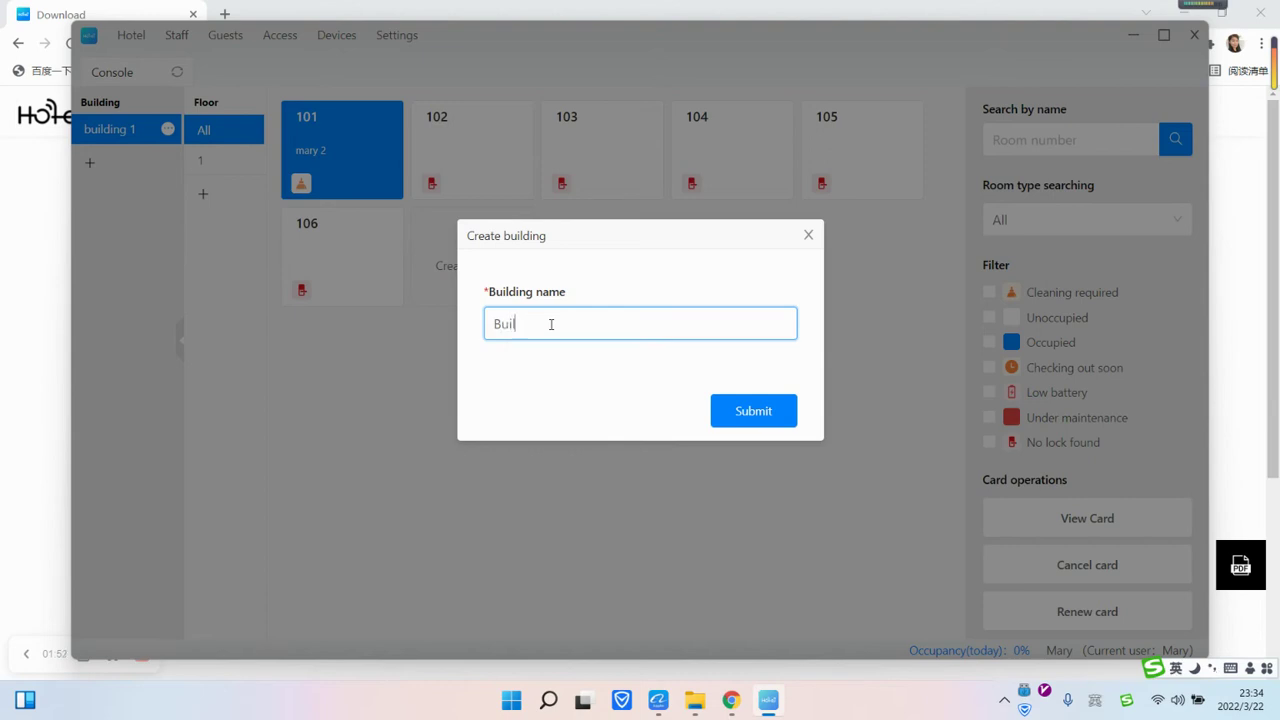
type("ding 2")
left_click(719, 409)
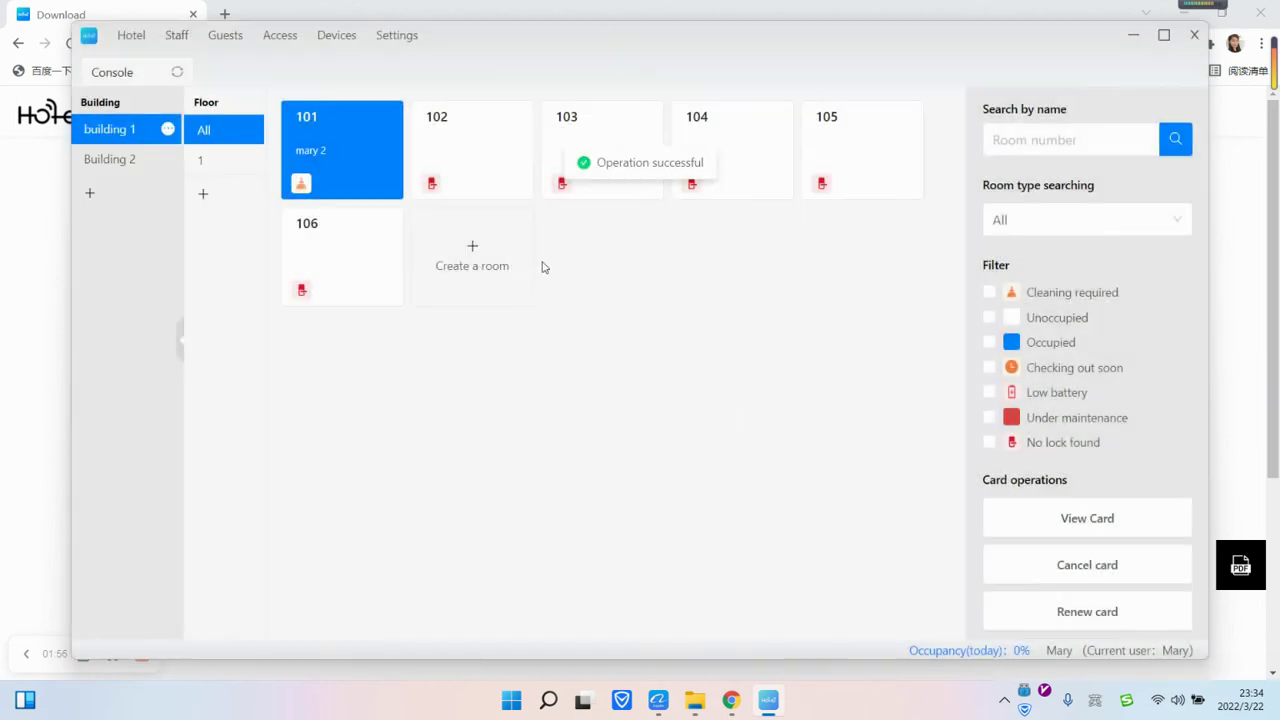
Add a floor named '2nd floor' to building 1
left_click(205, 196)
left_click(550, 324)
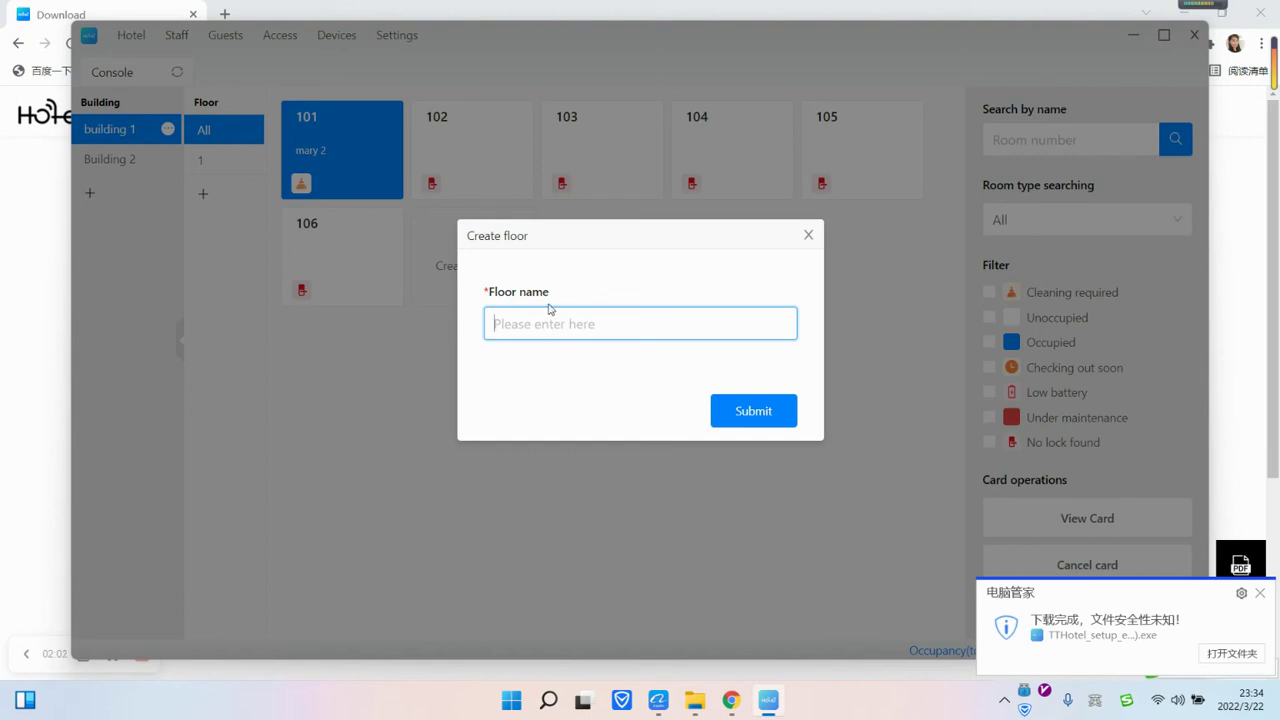
type("2")
type("or")
left_click(749, 417)
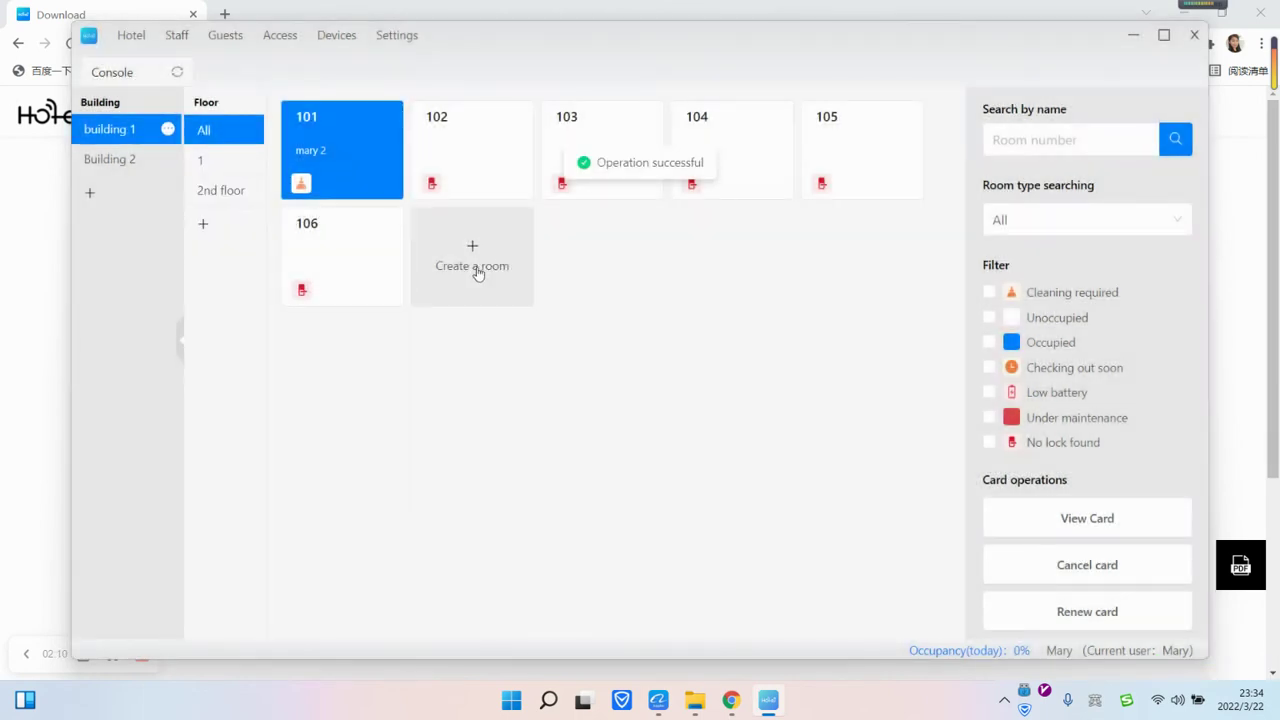
left_click(477, 273)
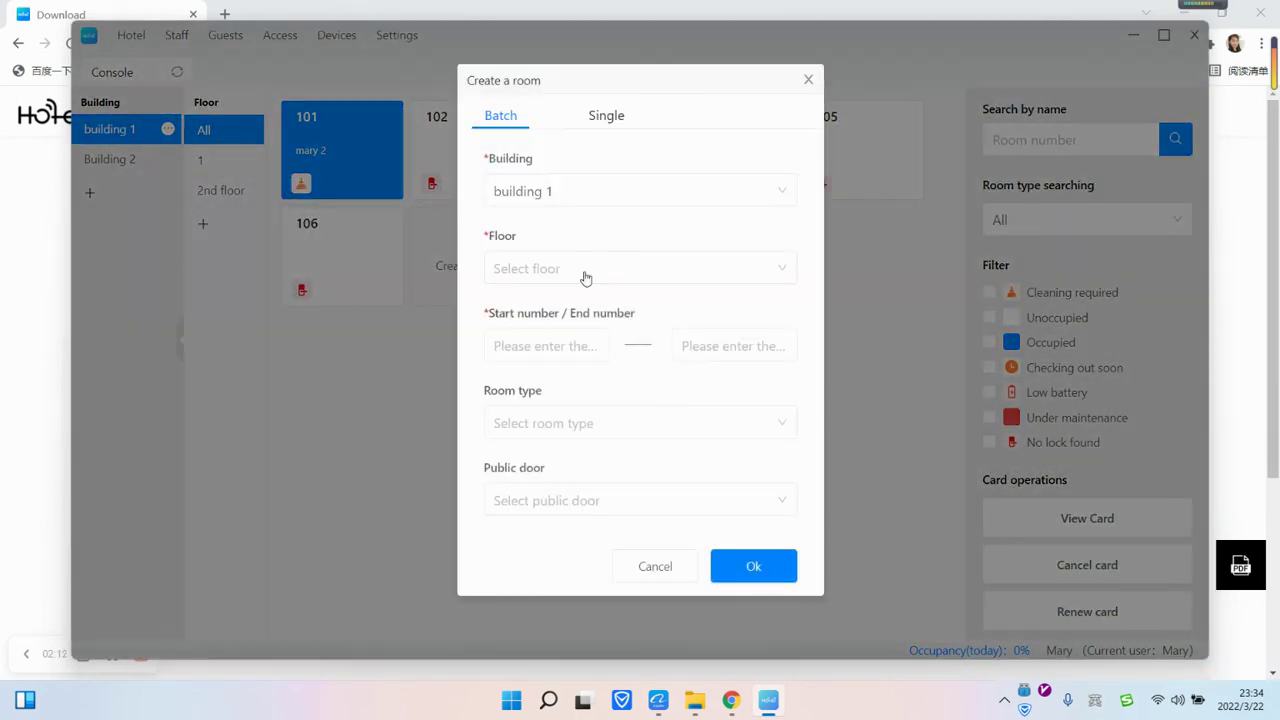
In the batch room form, choose Building 2 and create a floor named 2 for it
left_click(771, 202)
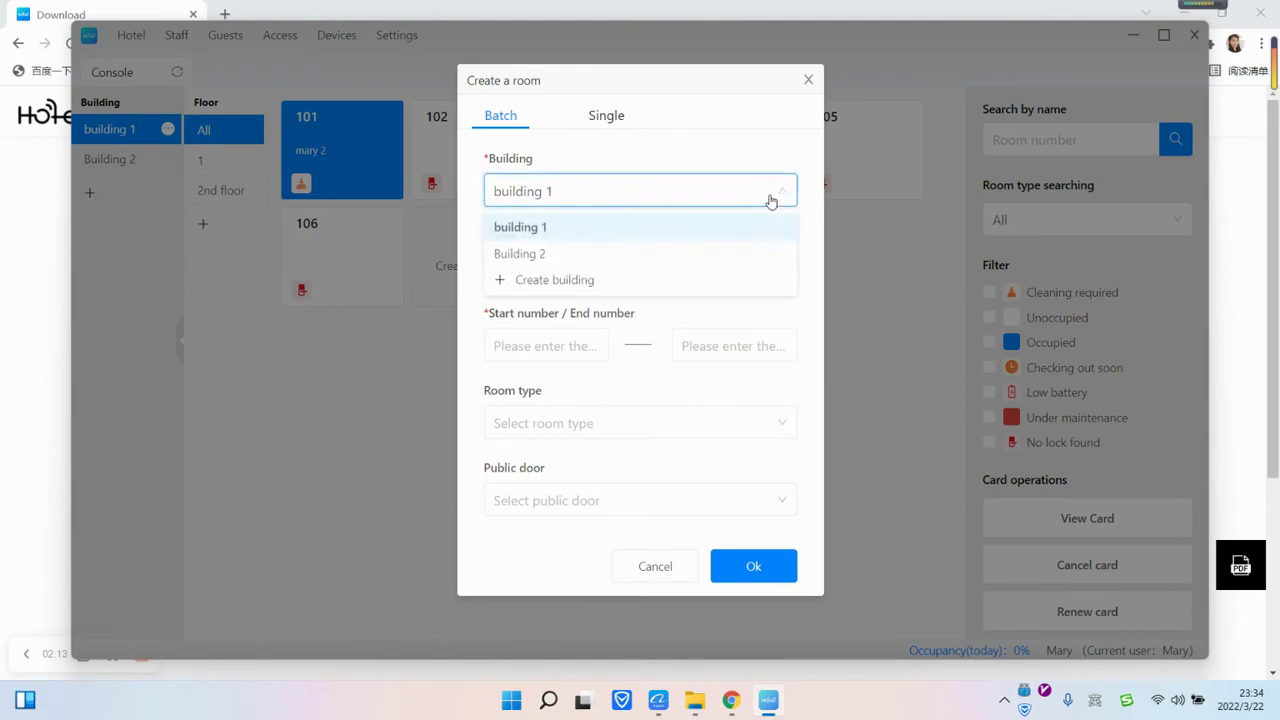
left_click(540, 252)
left_click(577, 271)
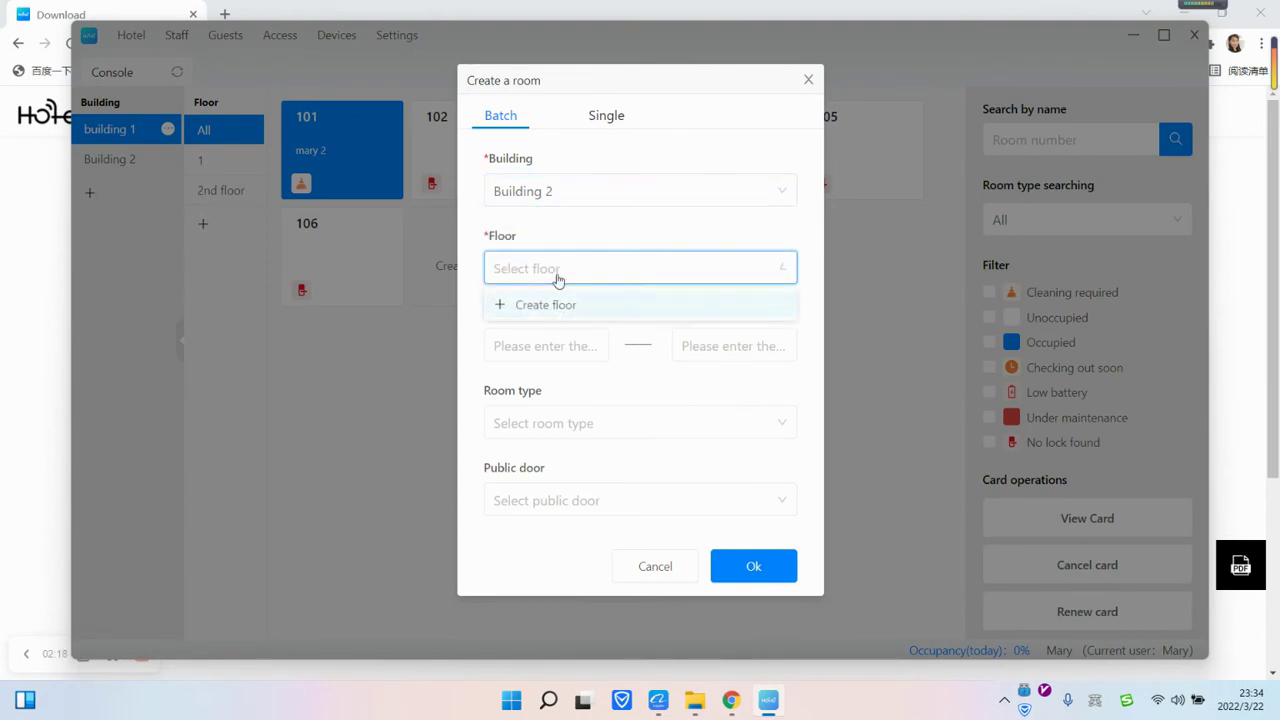
left_click(558, 278)
left_click(557, 274)
left_click(560, 308)
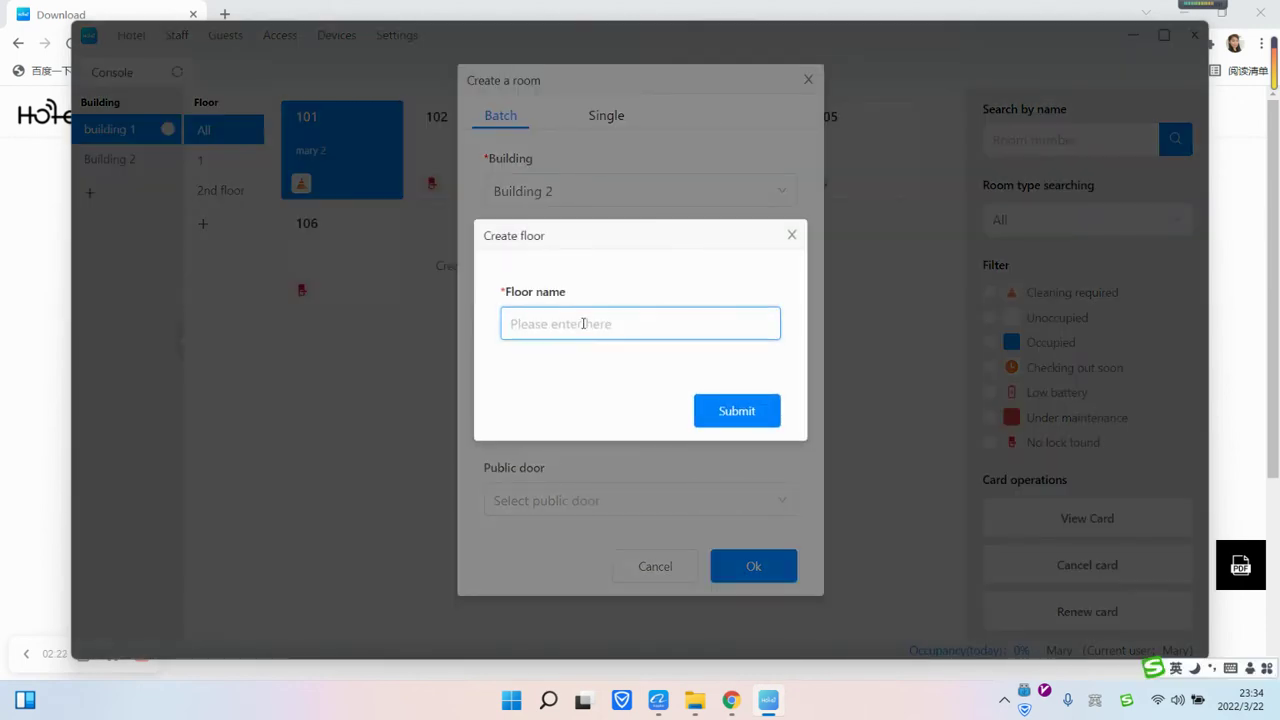
type("2")
left_click(771, 418)
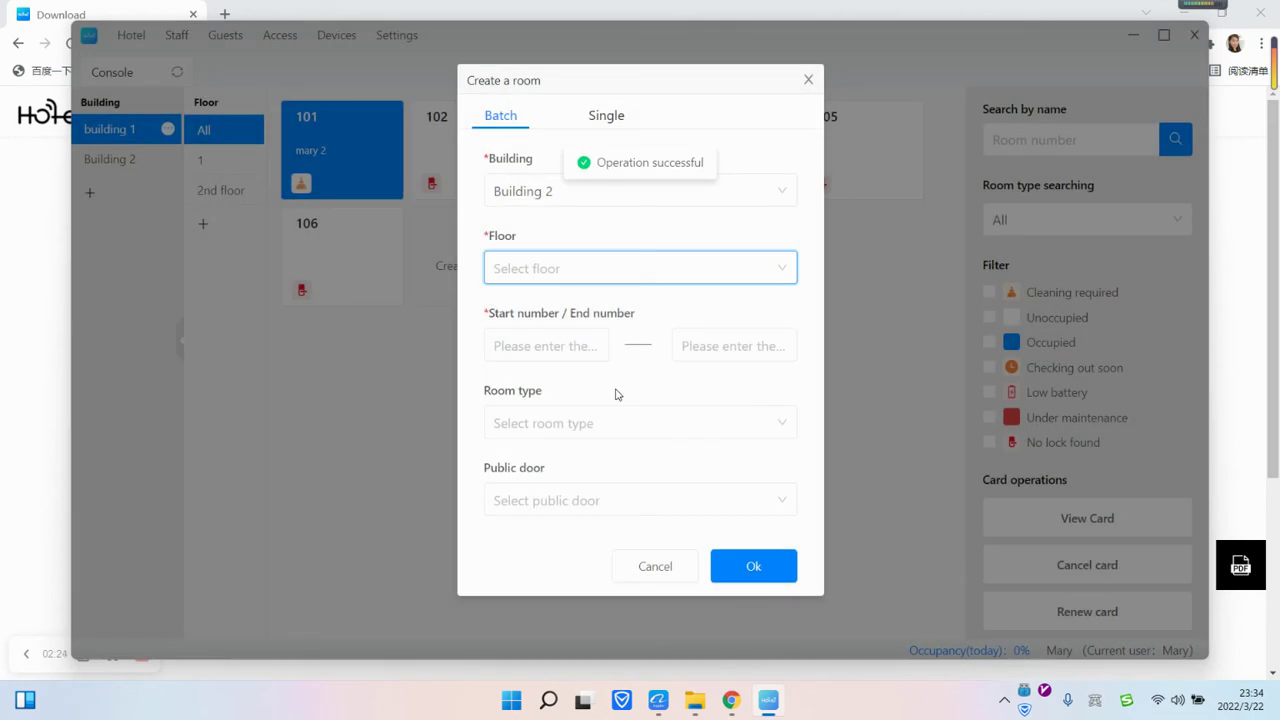
Batch-create rooms 201 through 206 on Building 2's floor 2
left_click(603, 272)
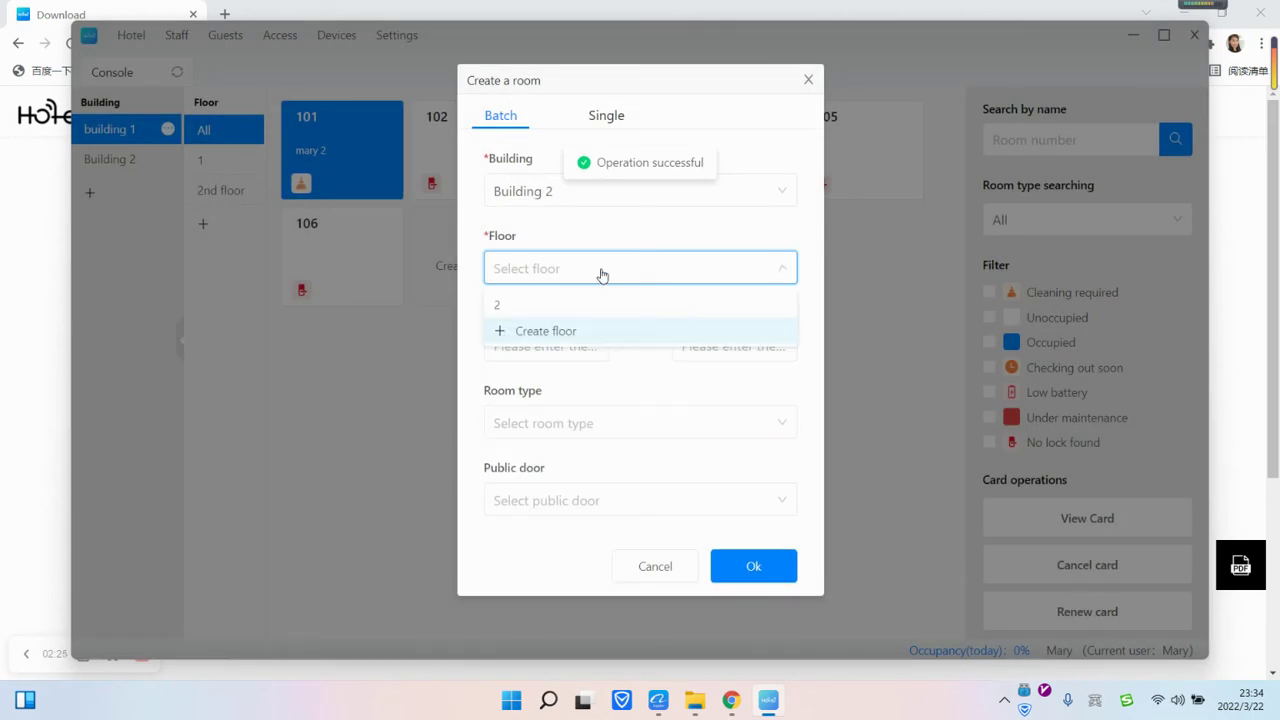
left_click(510, 306)
left_click(525, 343)
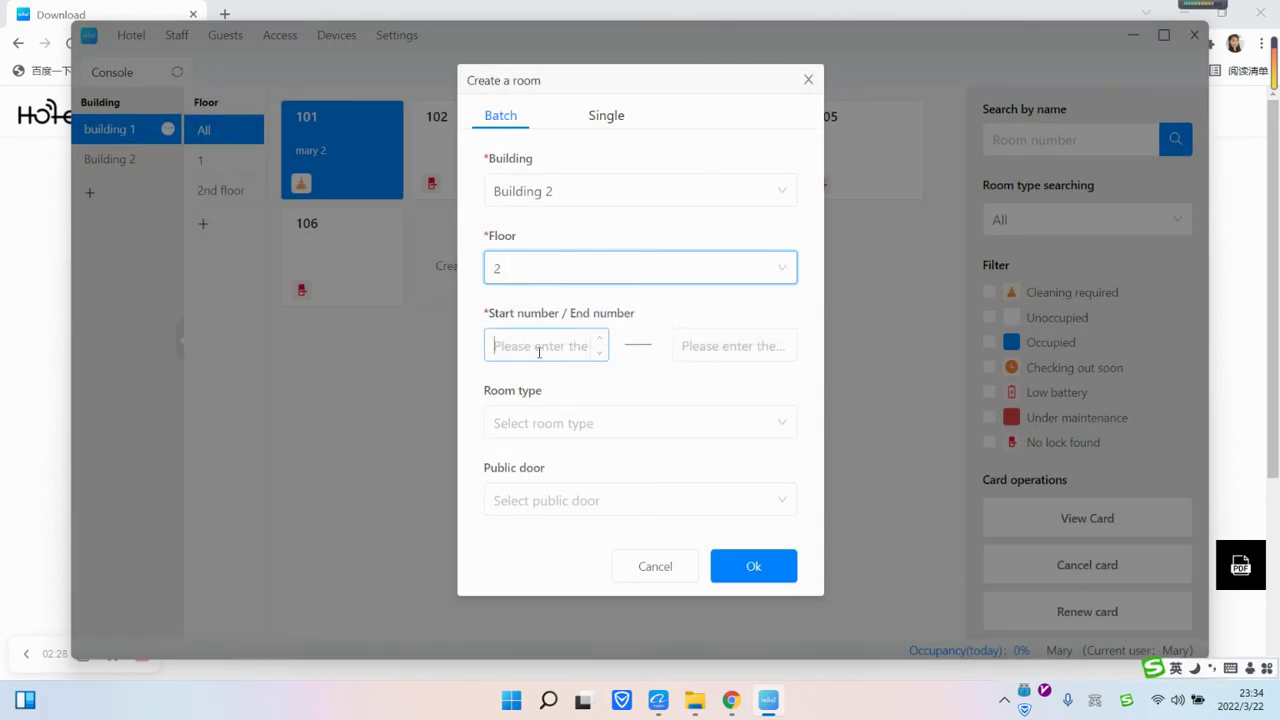
type("201")
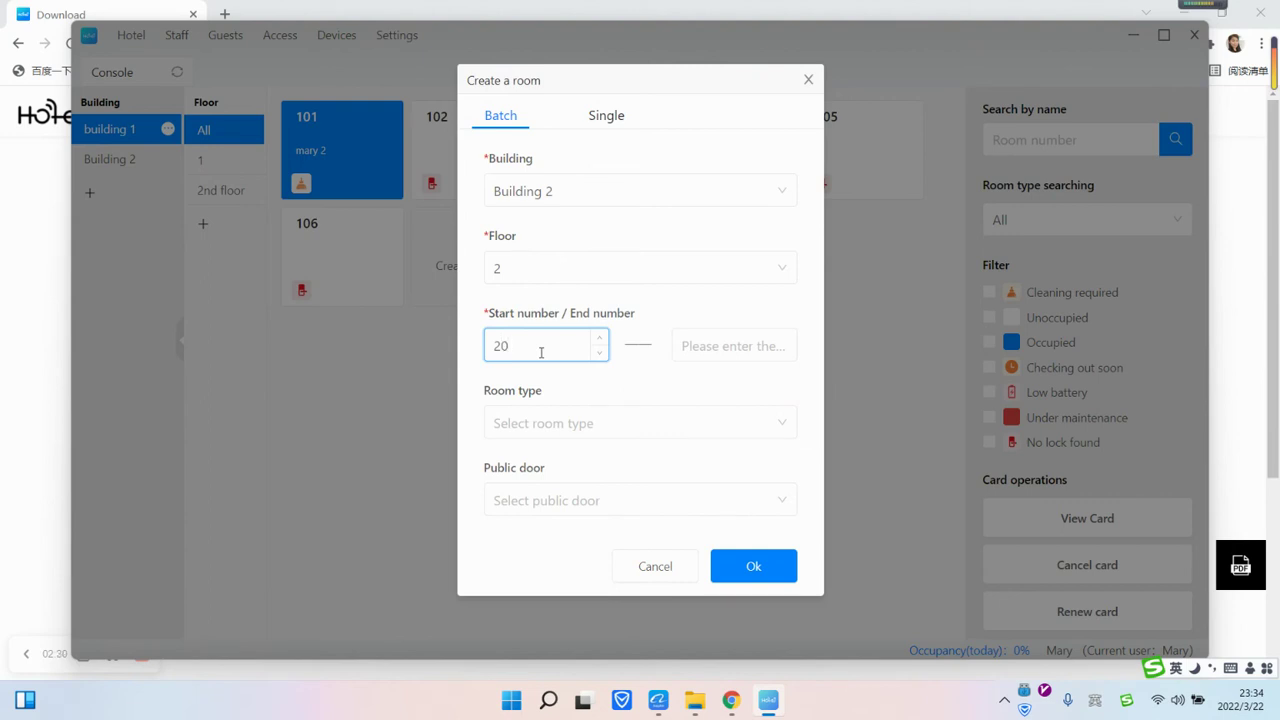
left_click(764, 352)
type("206")
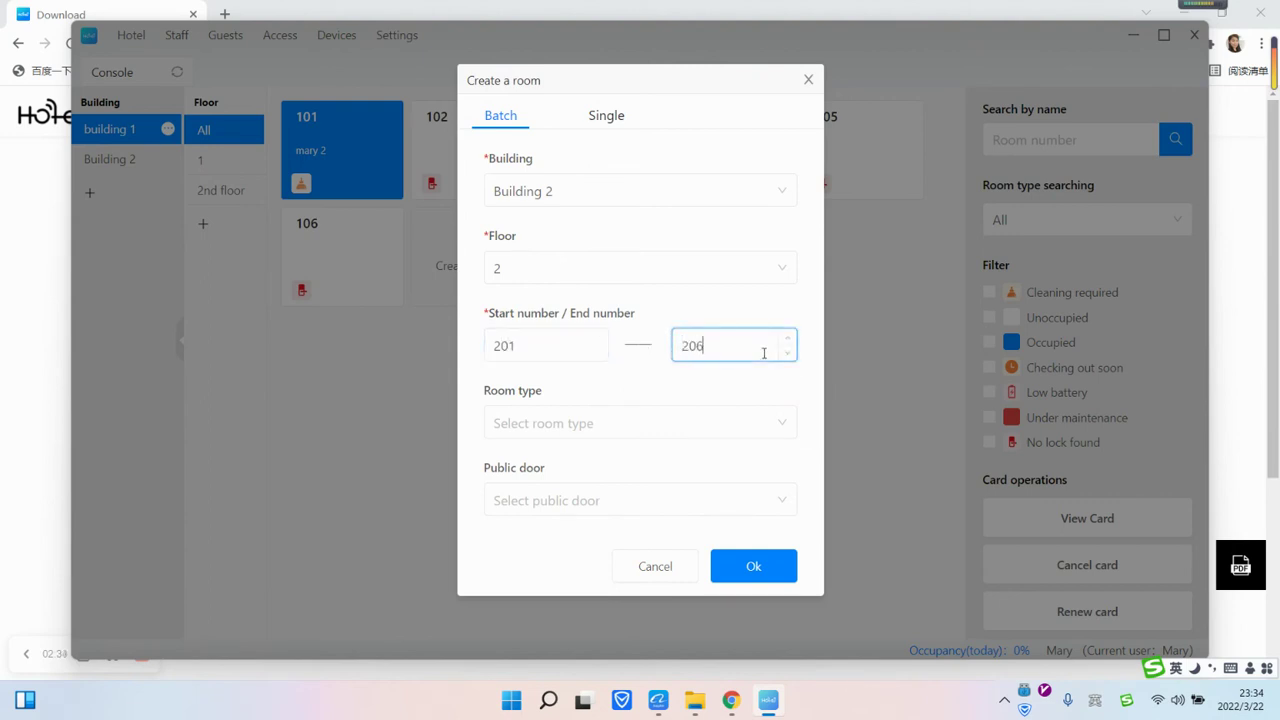
left_click(764, 570)
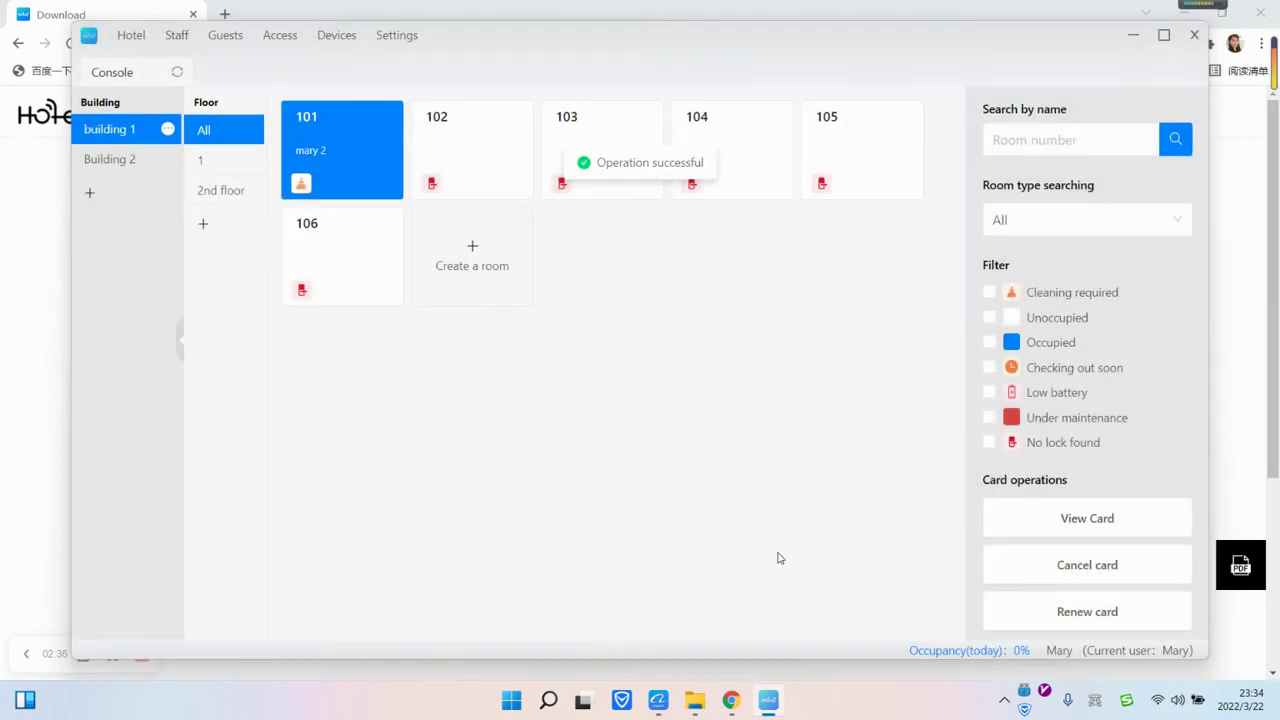
Review building 1's floor 1 and 2nd floor, then bring up the Create a room form
left_click(234, 194)
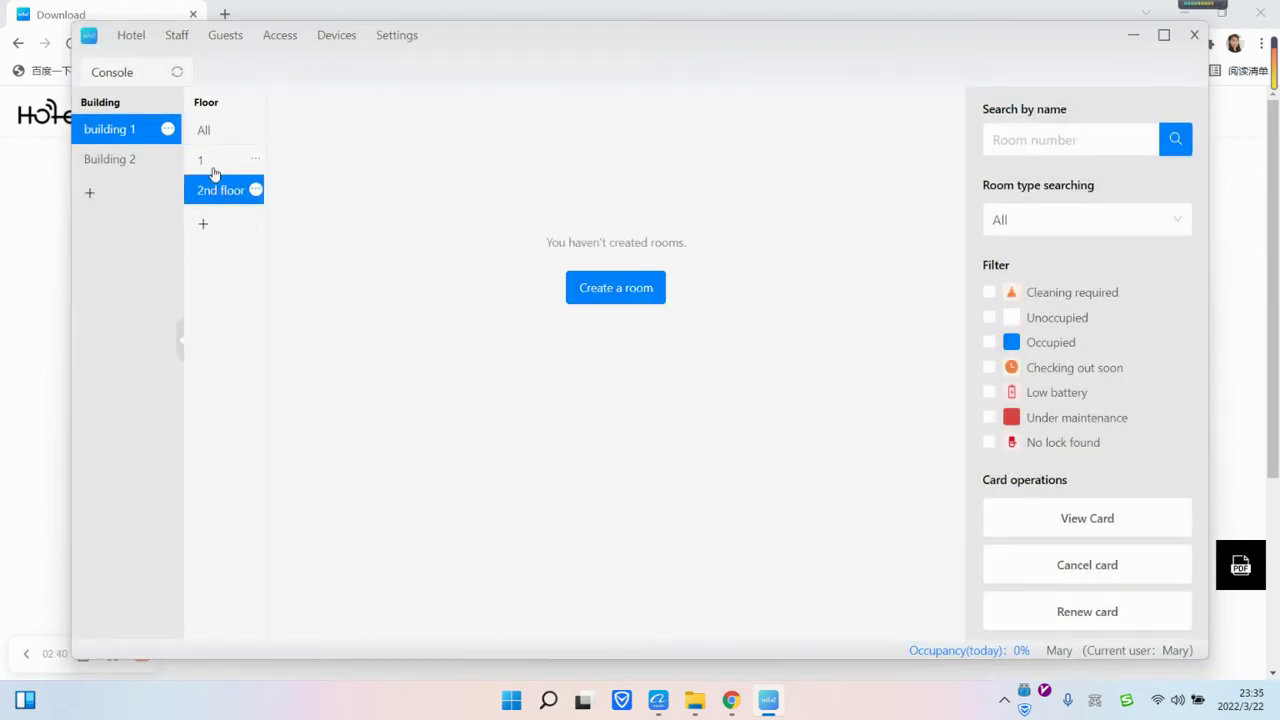
left_click(214, 170)
left_click(216, 193)
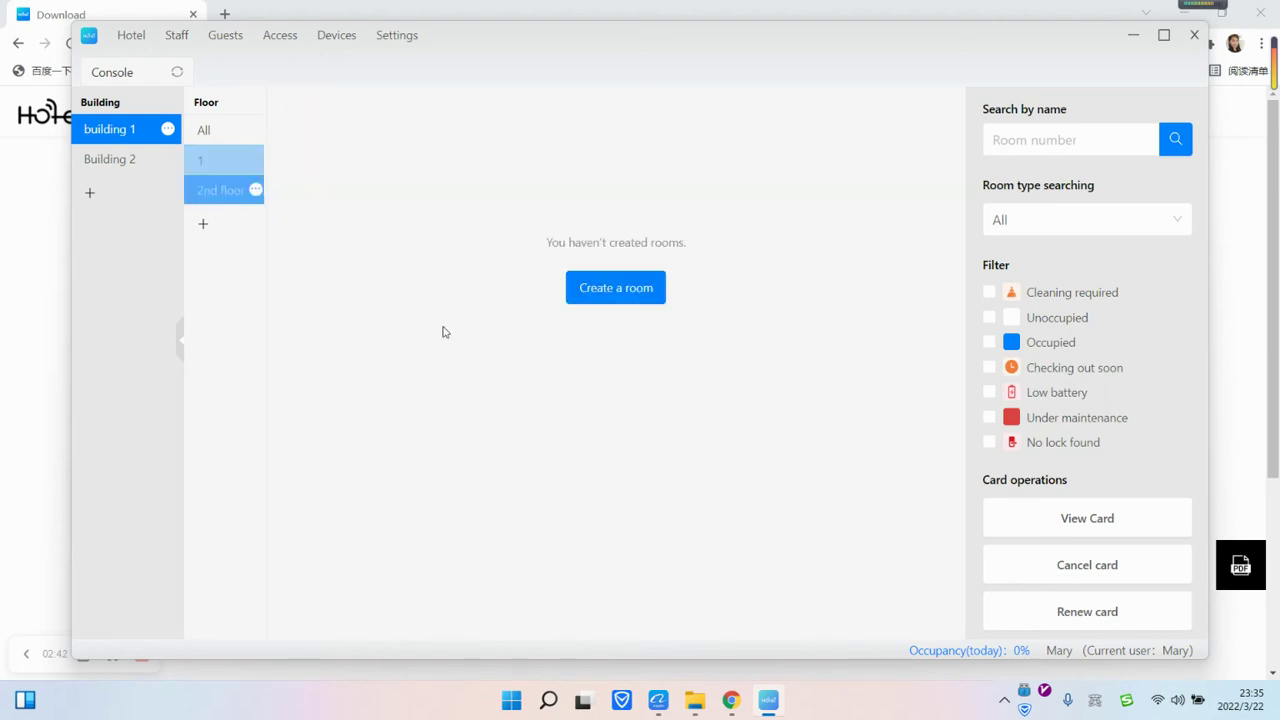
left_click(603, 292)
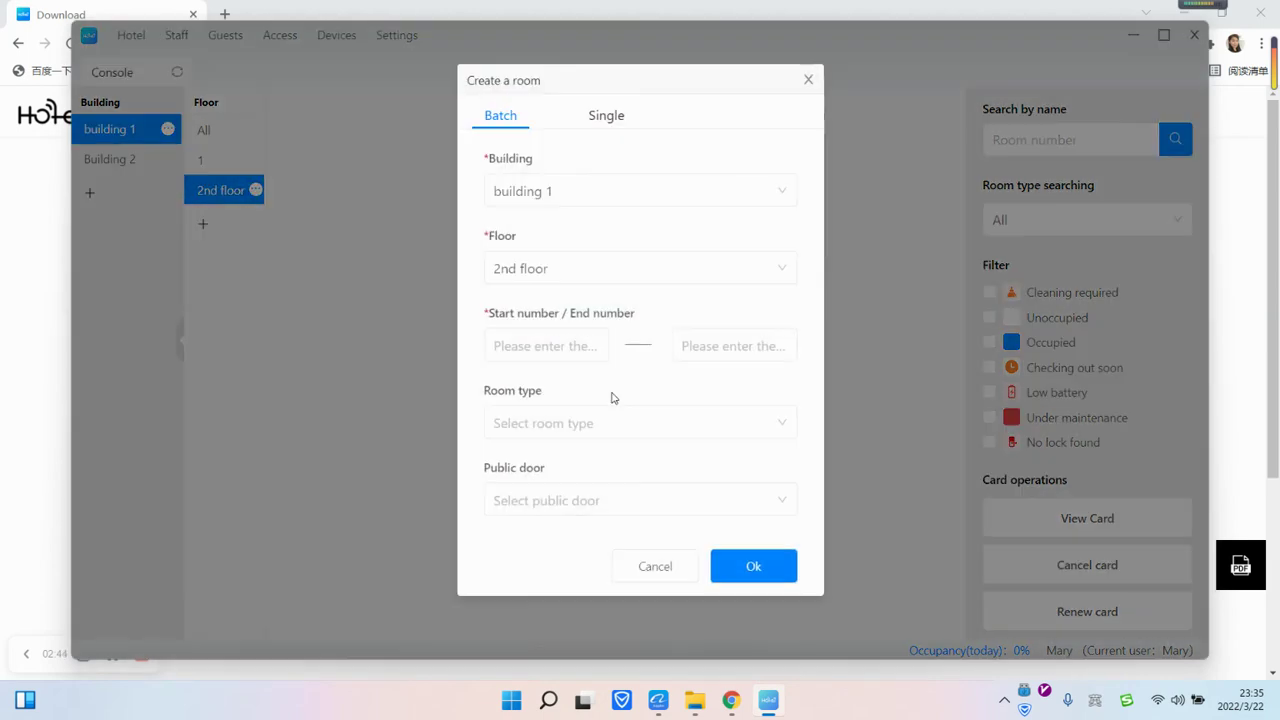
left_click(580, 347)
Batch-create rooms 201–206 on Building 2's floor 2 again
left_click(752, 194)
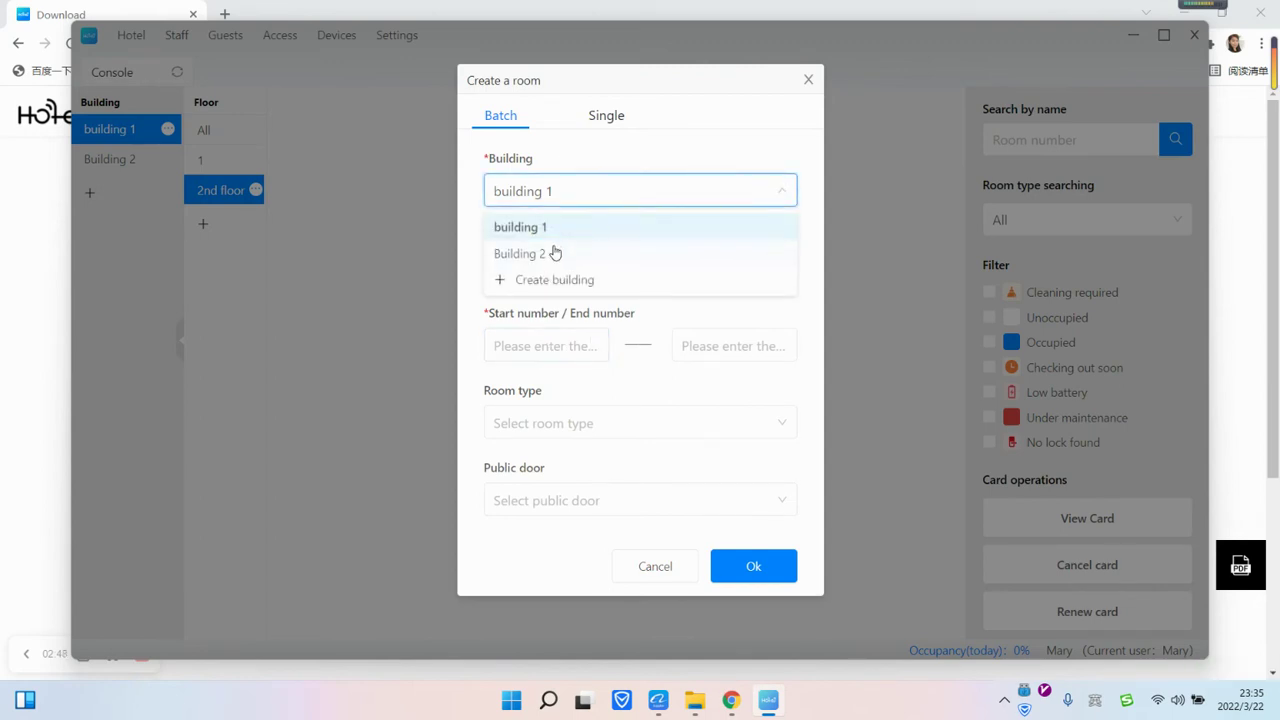
left_click(555, 253)
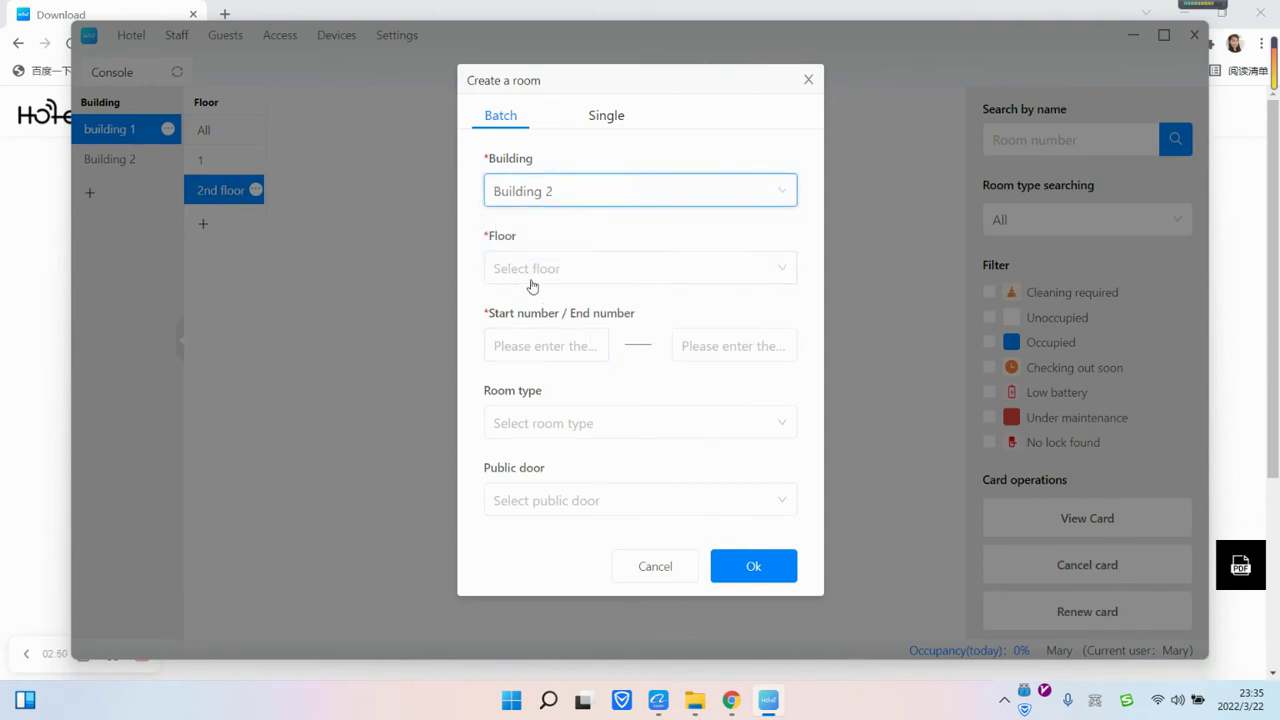
left_click(531, 274)
left_click(505, 310)
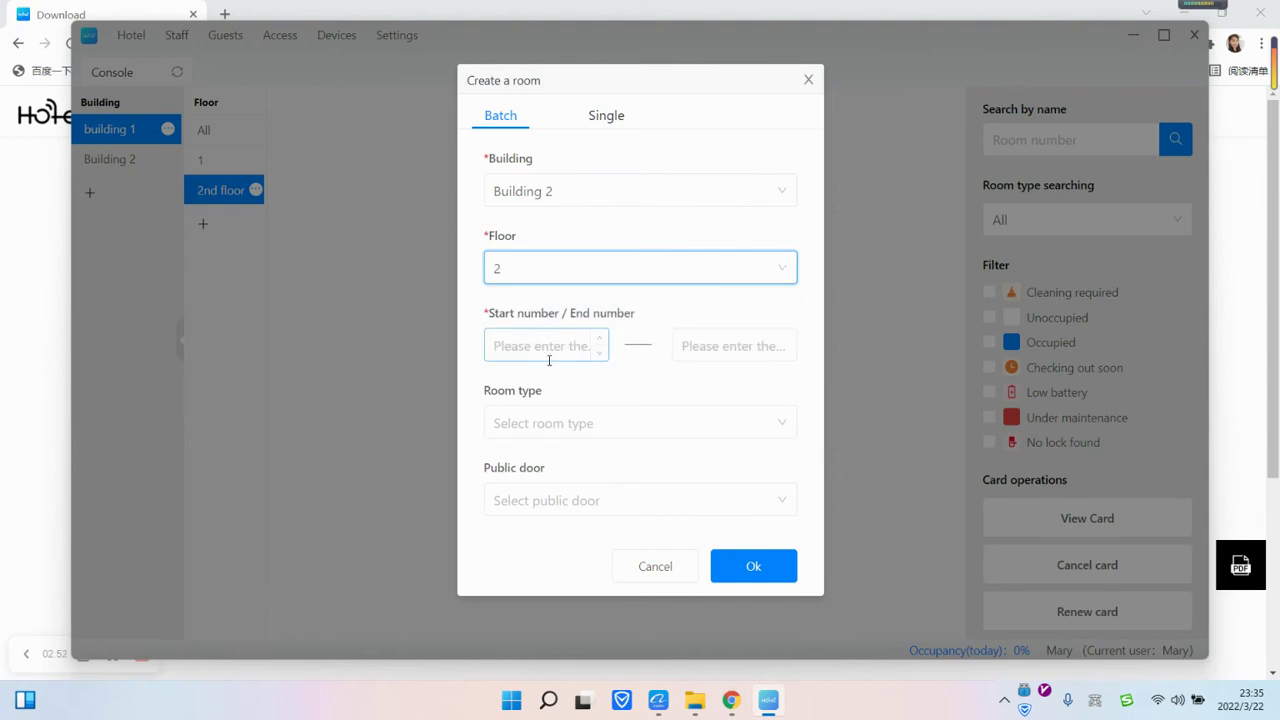
left_click(540, 350)
type("201")
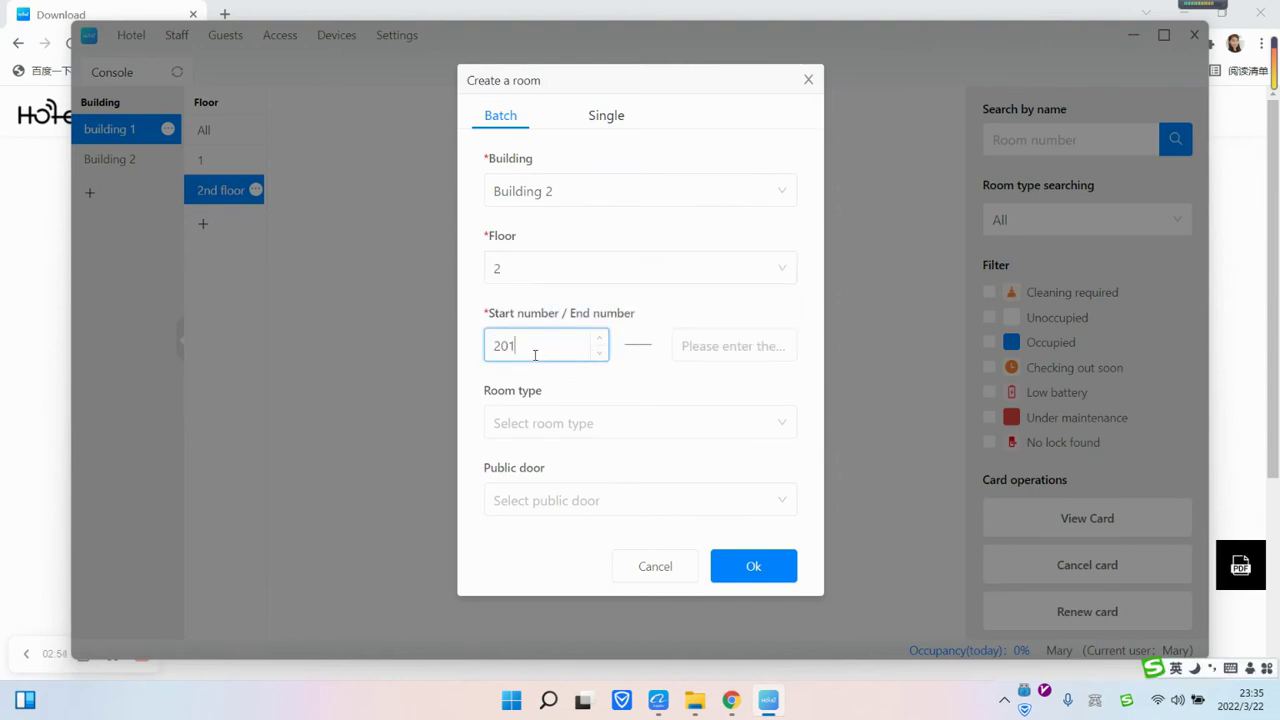
left_click(743, 340)
type("206")
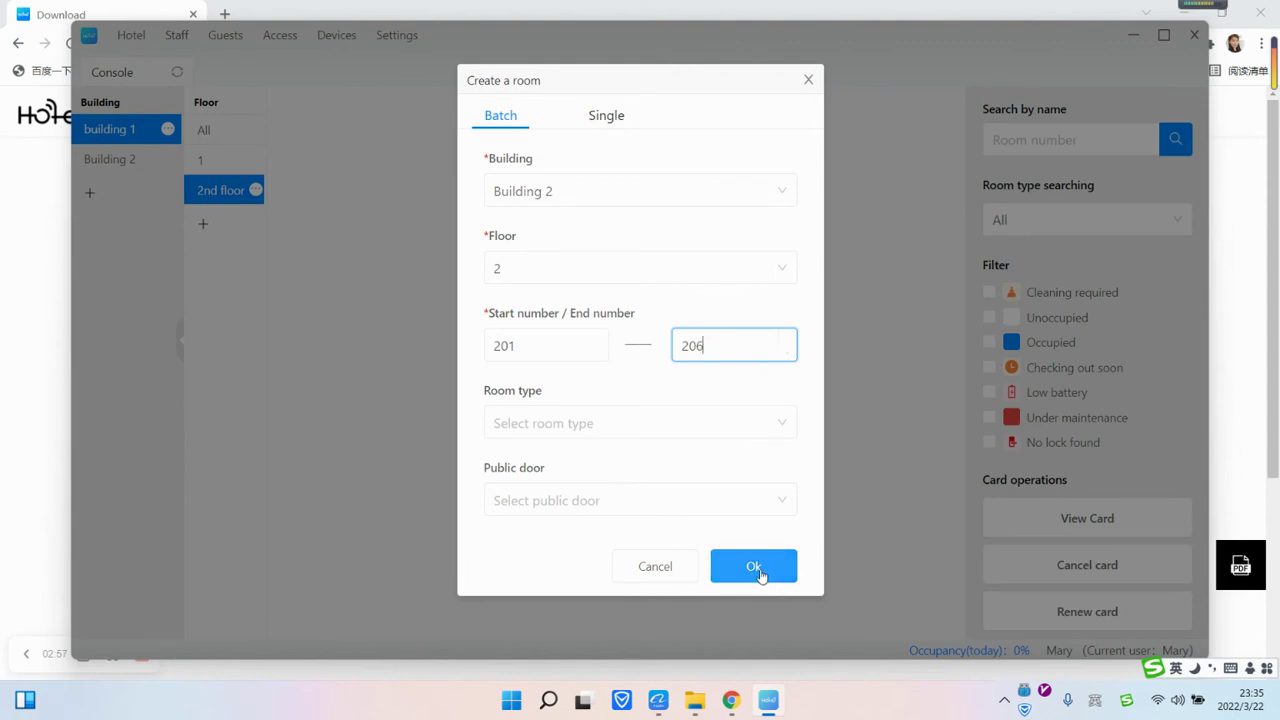
left_click(760, 571)
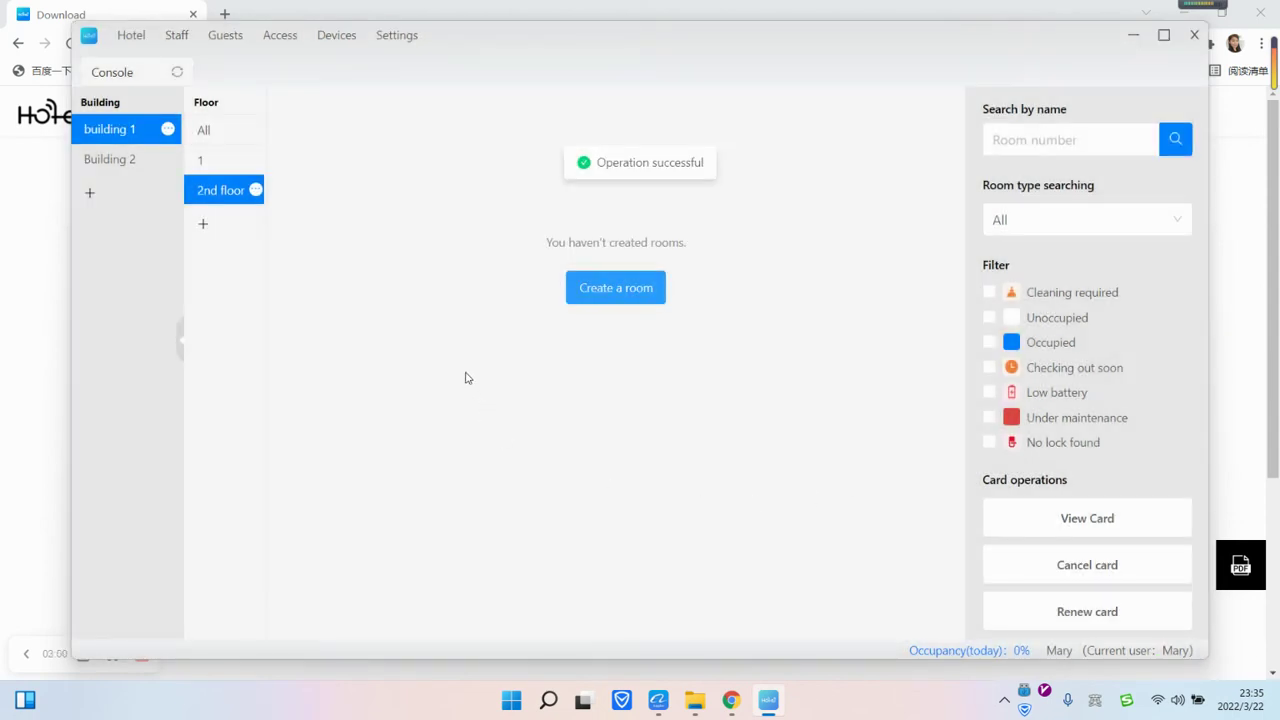
Switch between building 1 and Building 2 floors to confirm rooms 201–206 on floor 2
left_click(216, 199)
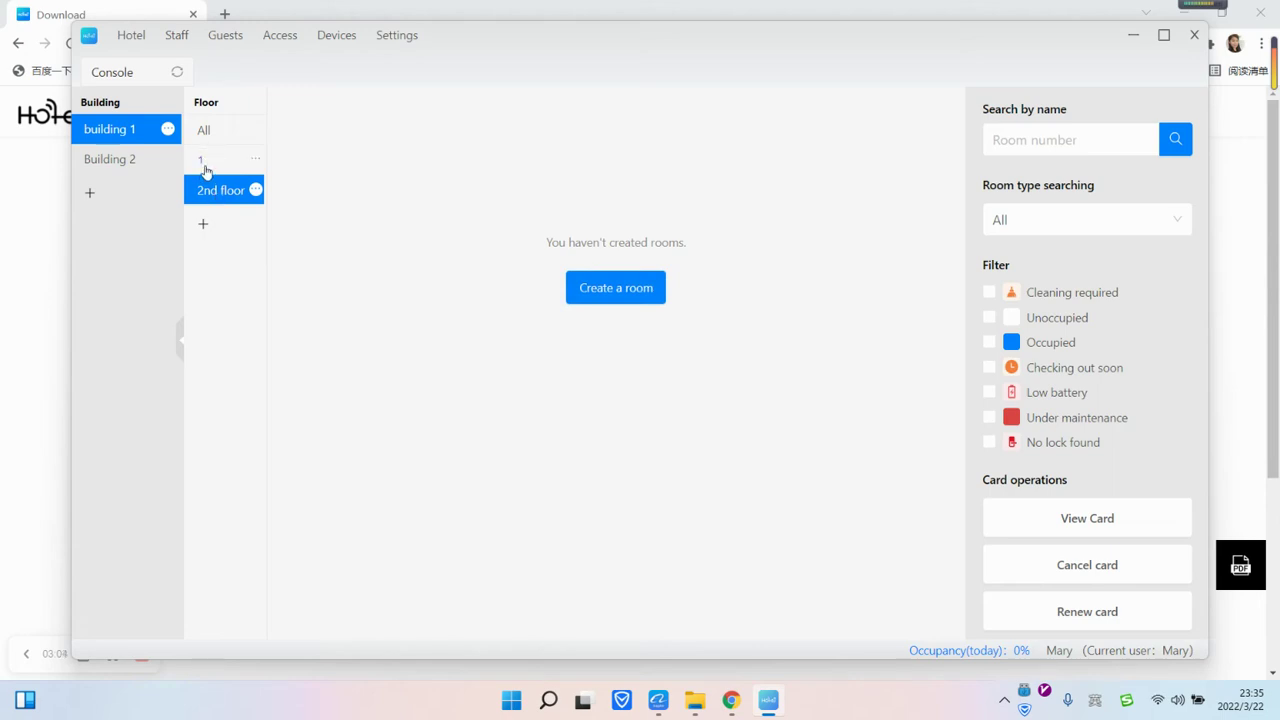
left_click(217, 175)
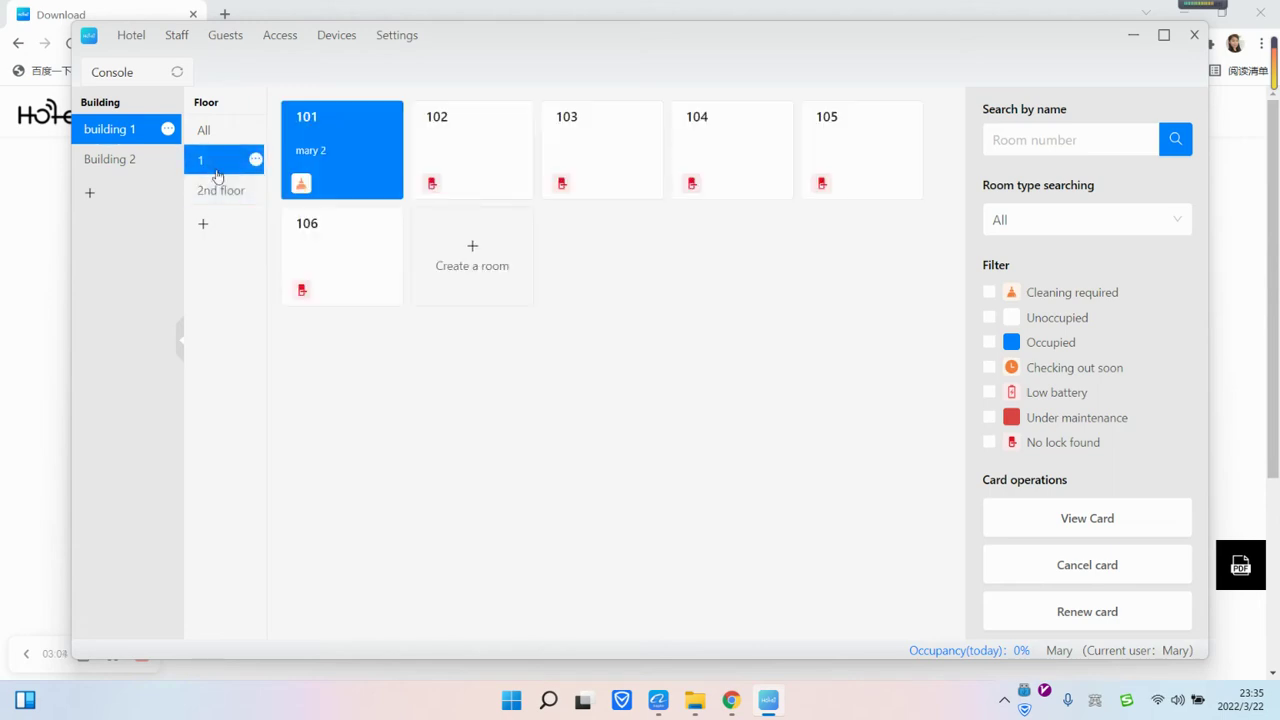
left_click(118, 164)
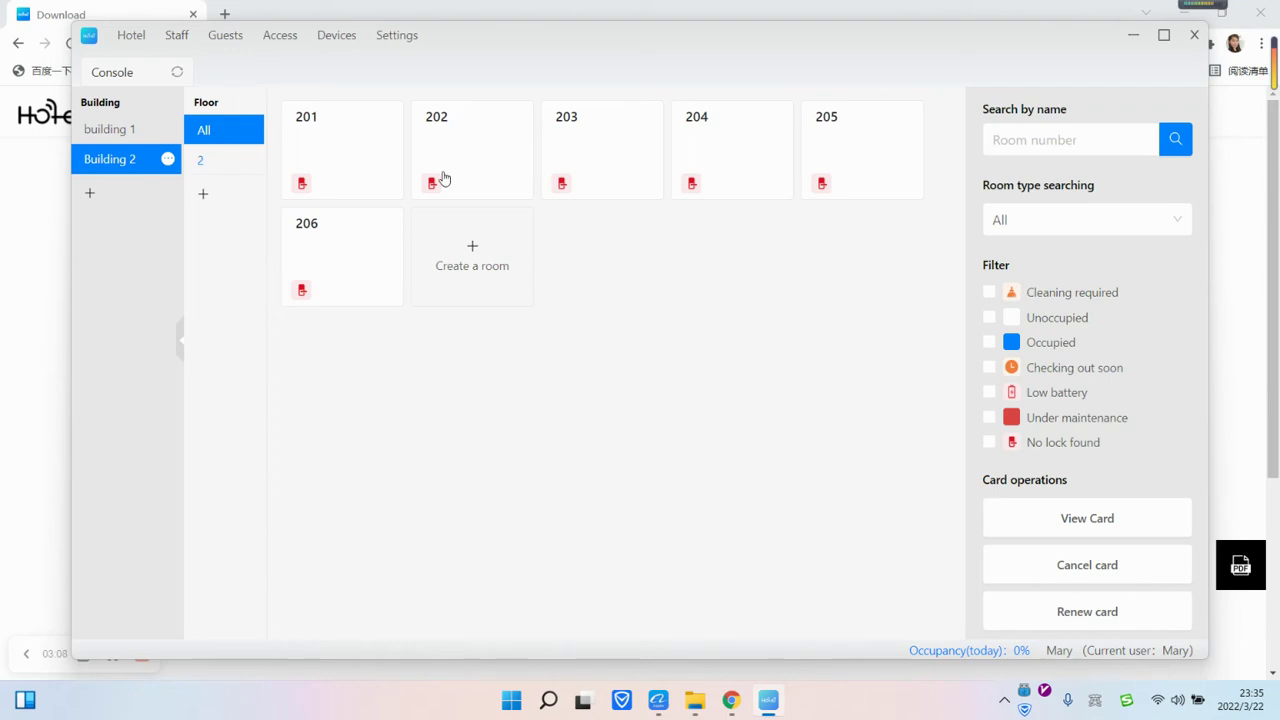
left_click(114, 132)
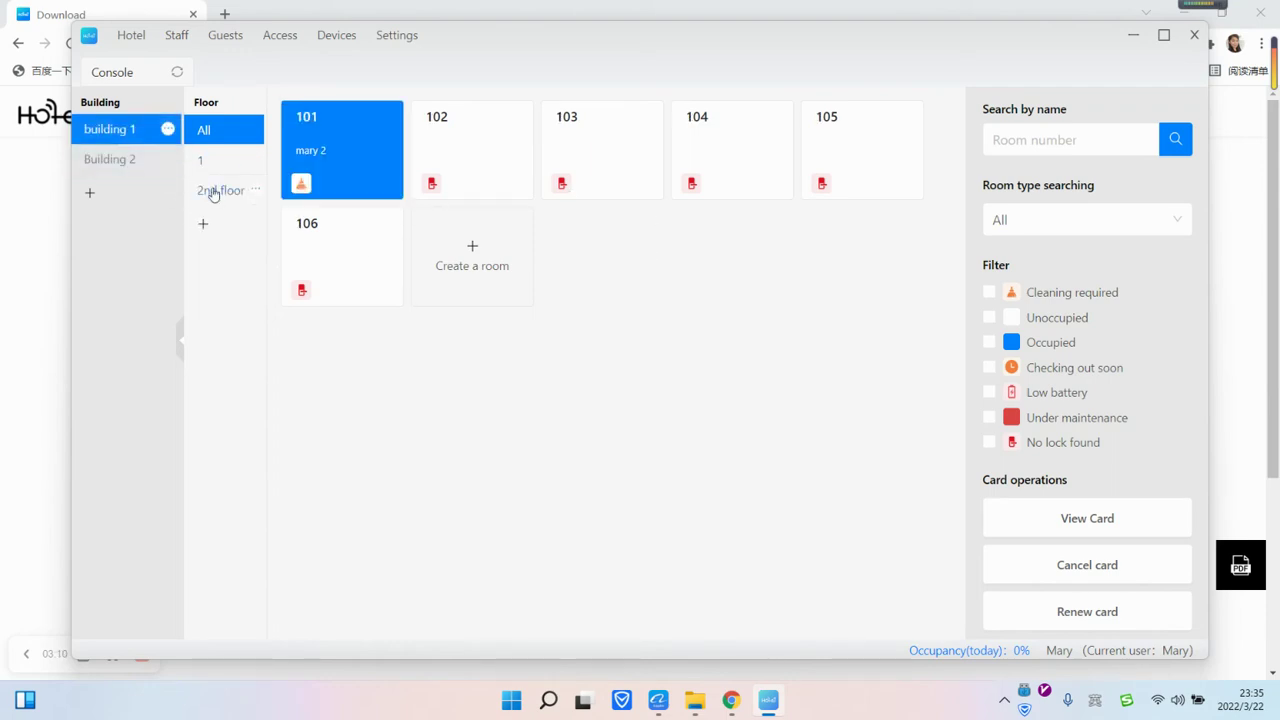
left_click(208, 170)
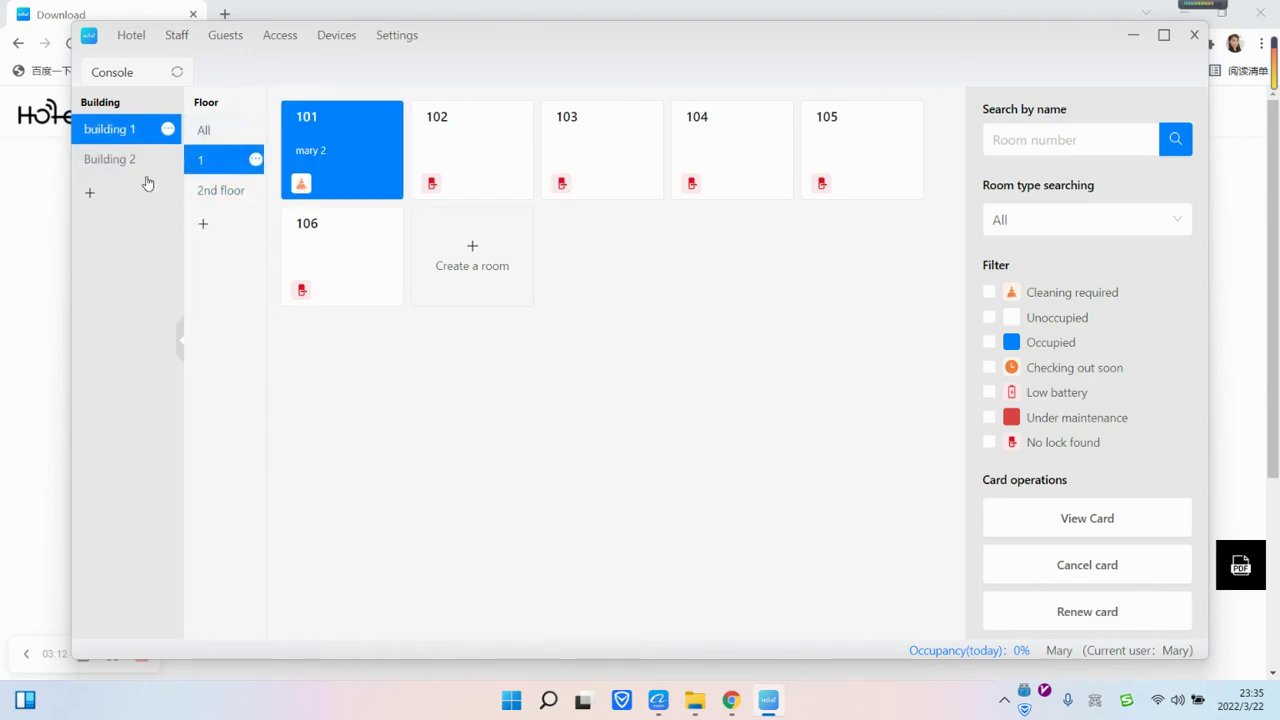
left_click(118, 160)
left_click(201, 168)
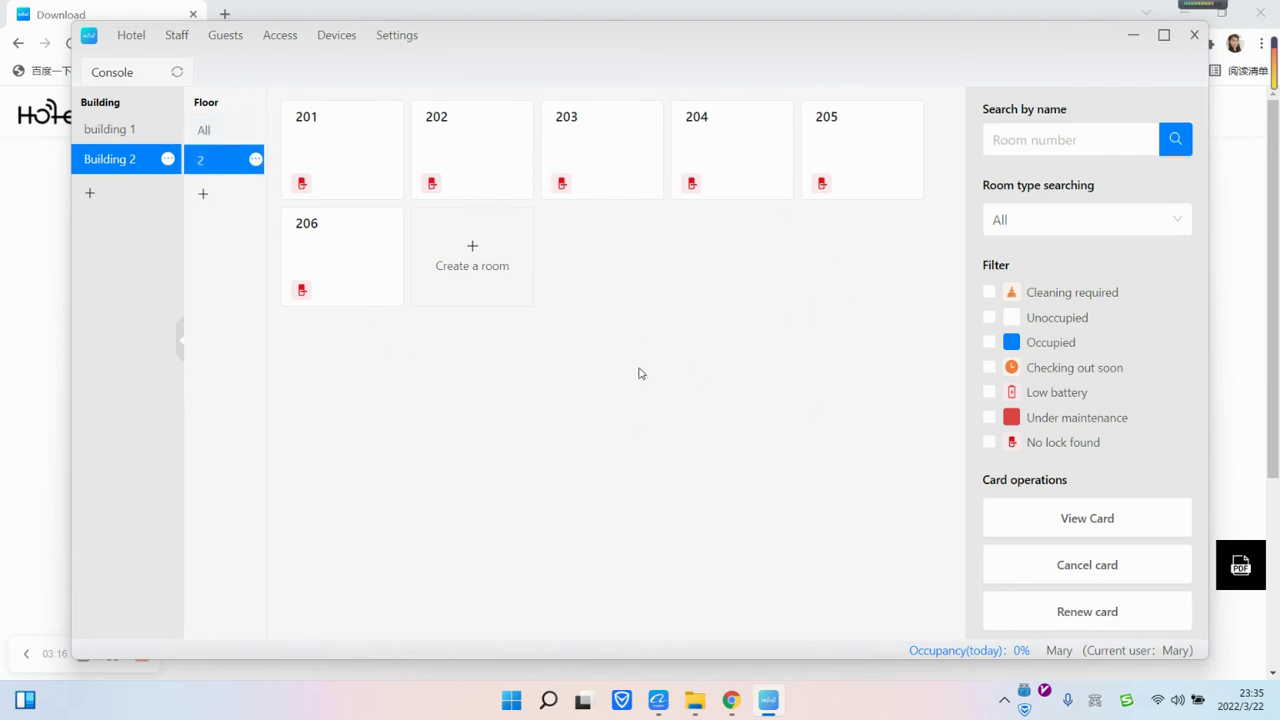
left_click(177, 36)
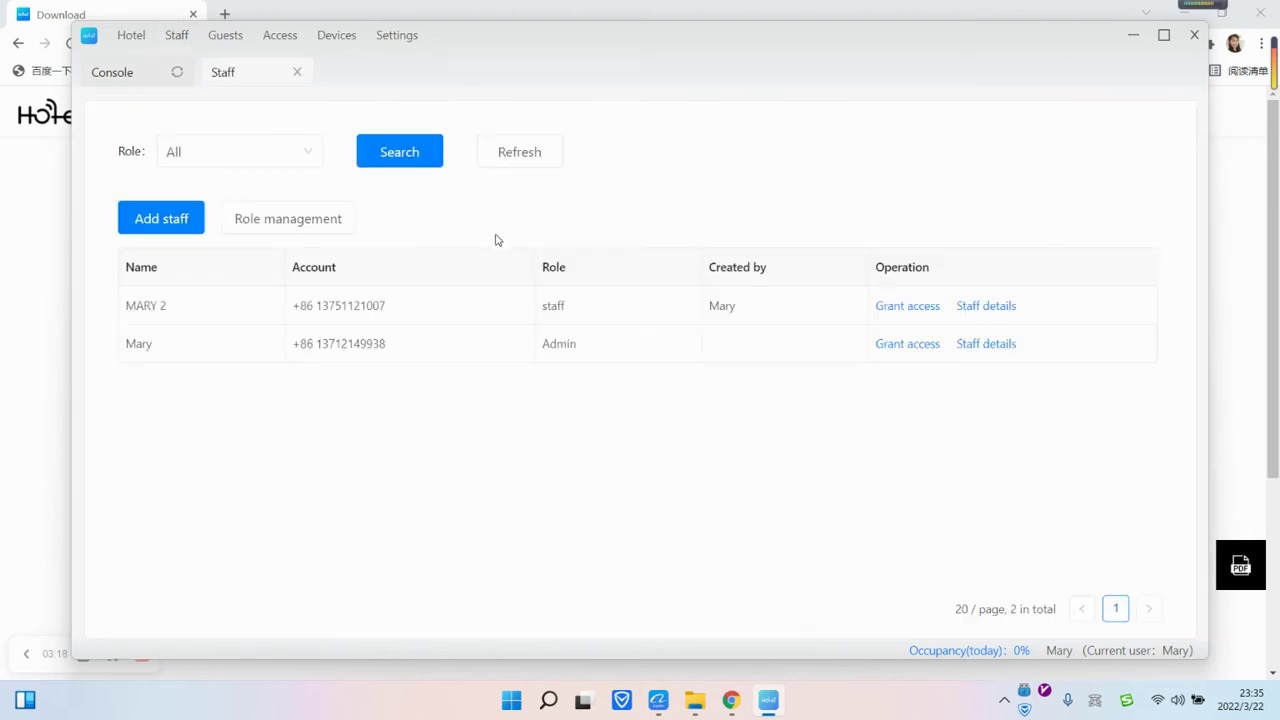
Open the Add staff form, try Phone number account and the Role list, then cancel without saving
left_click(160, 222)
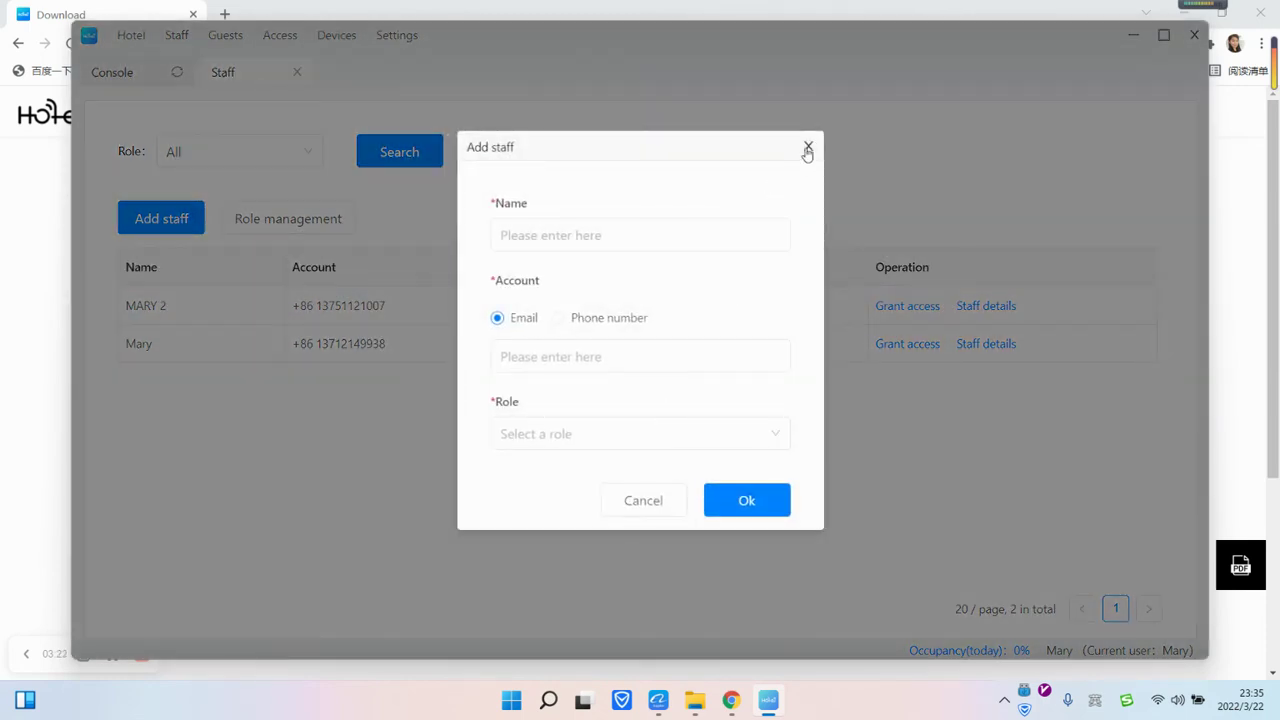
left_click(808, 149)
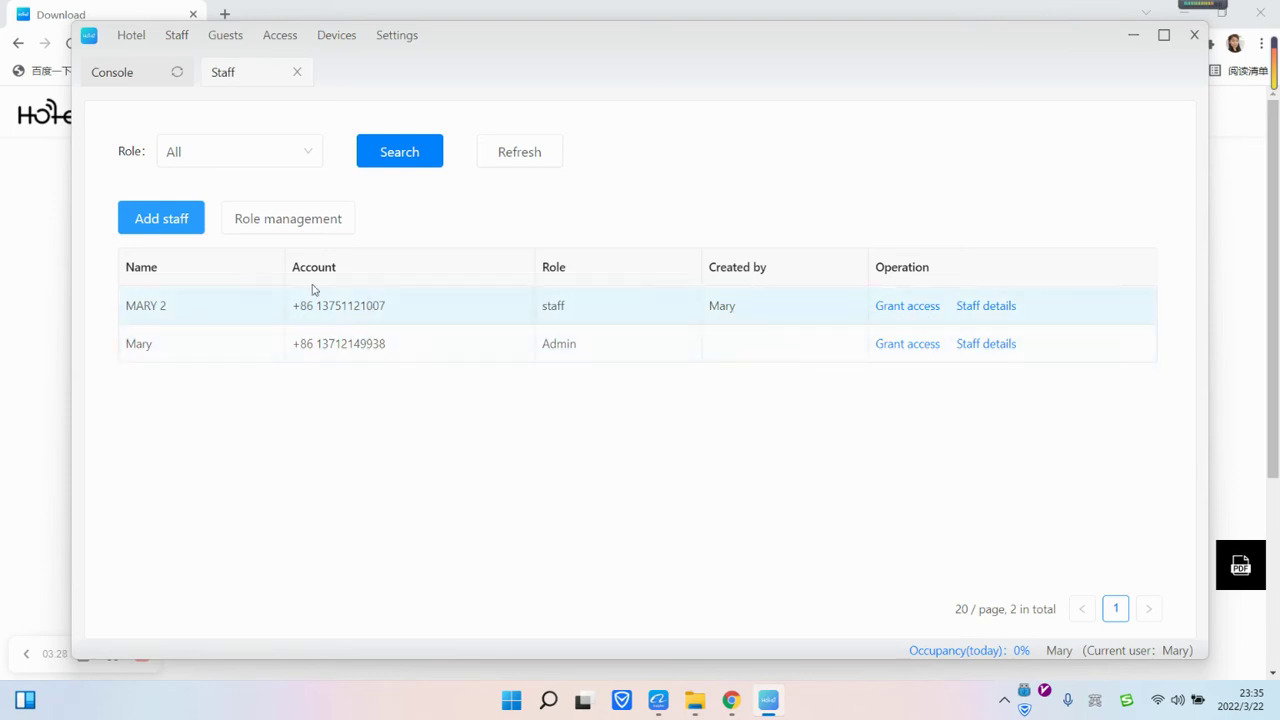
left_click(158, 222)
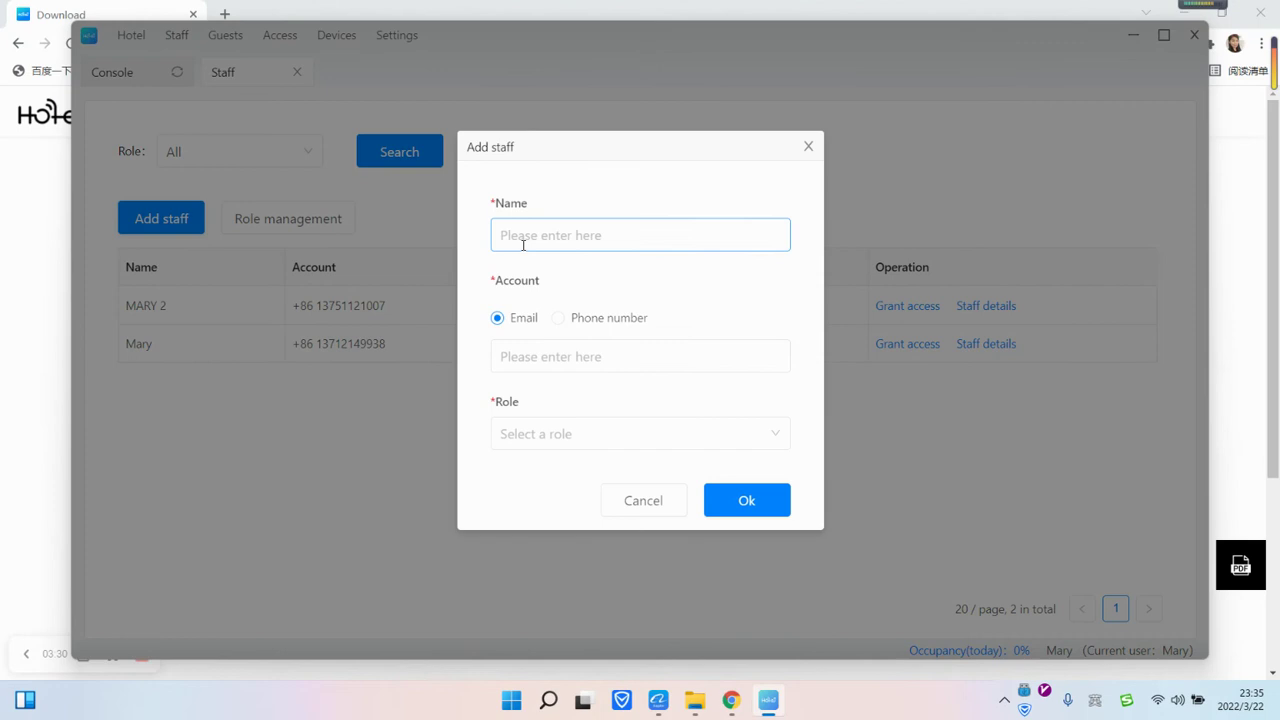
left_click(563, 326)
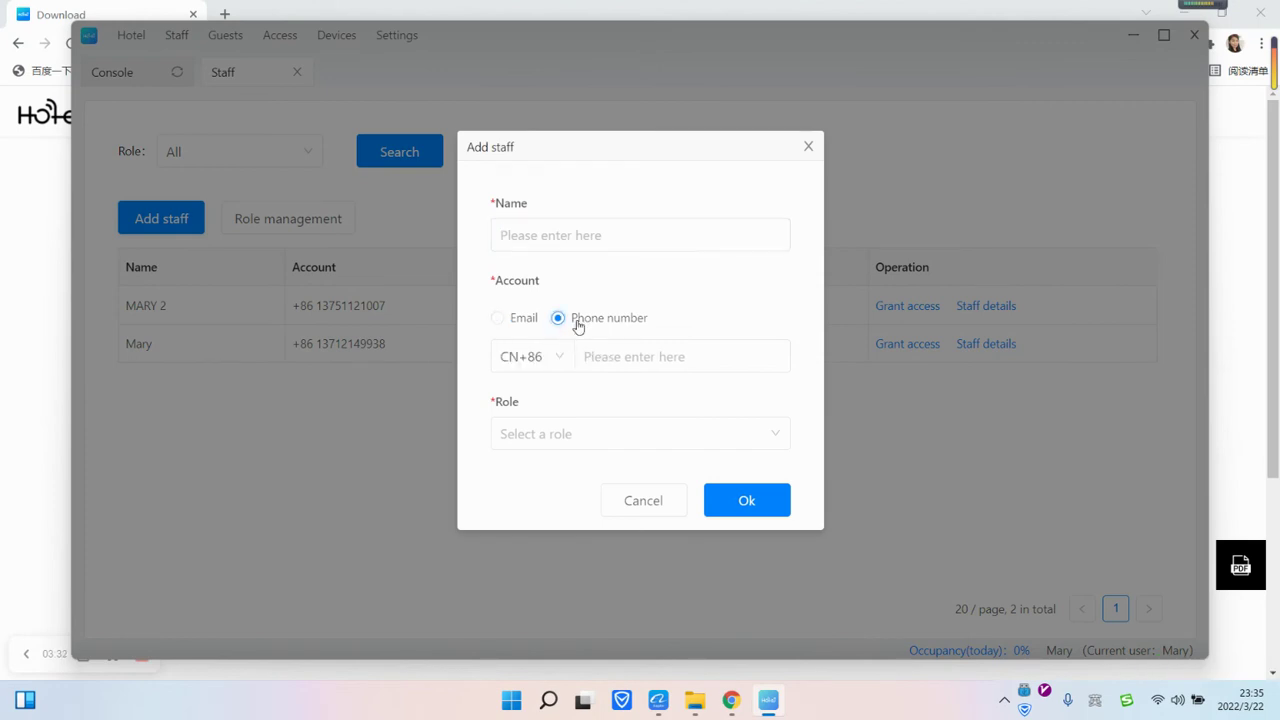
left_click(663, 443)
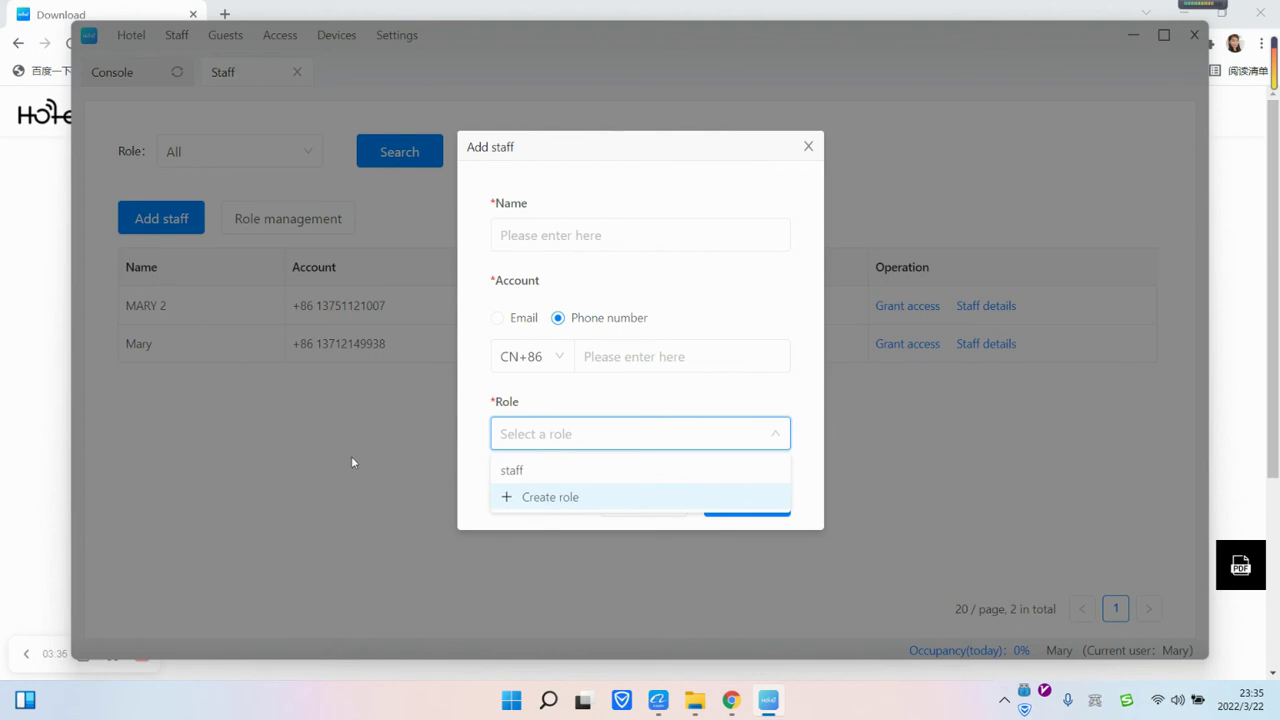
left_click(809, 147)
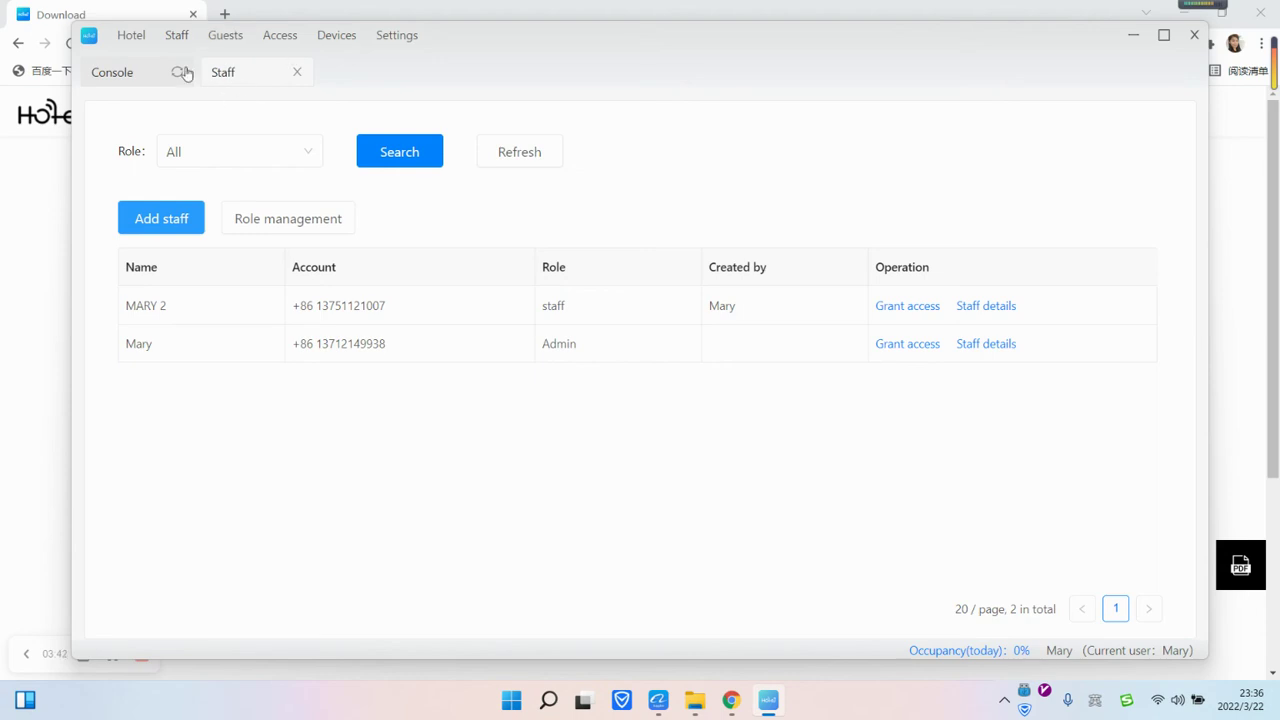
Open the door lock list under Devices > Lock, glancing at the staff list in between
left_click(324, 44)
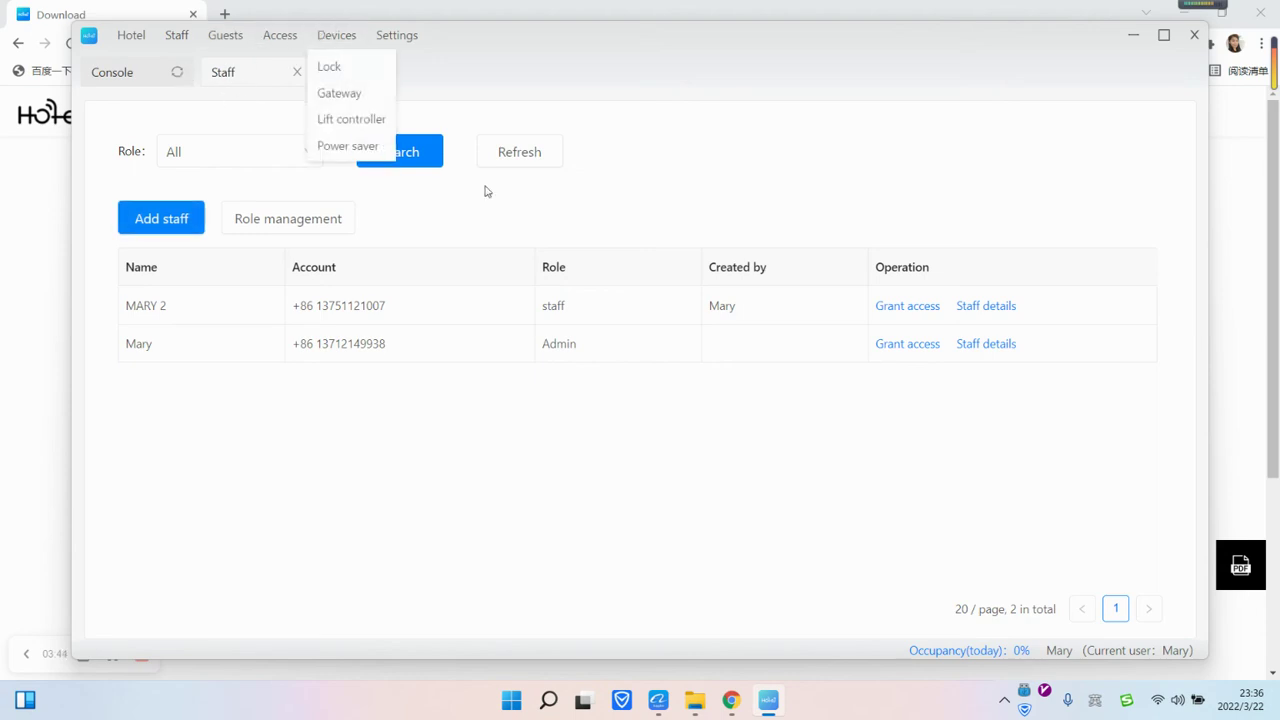
left_click(335, 68)
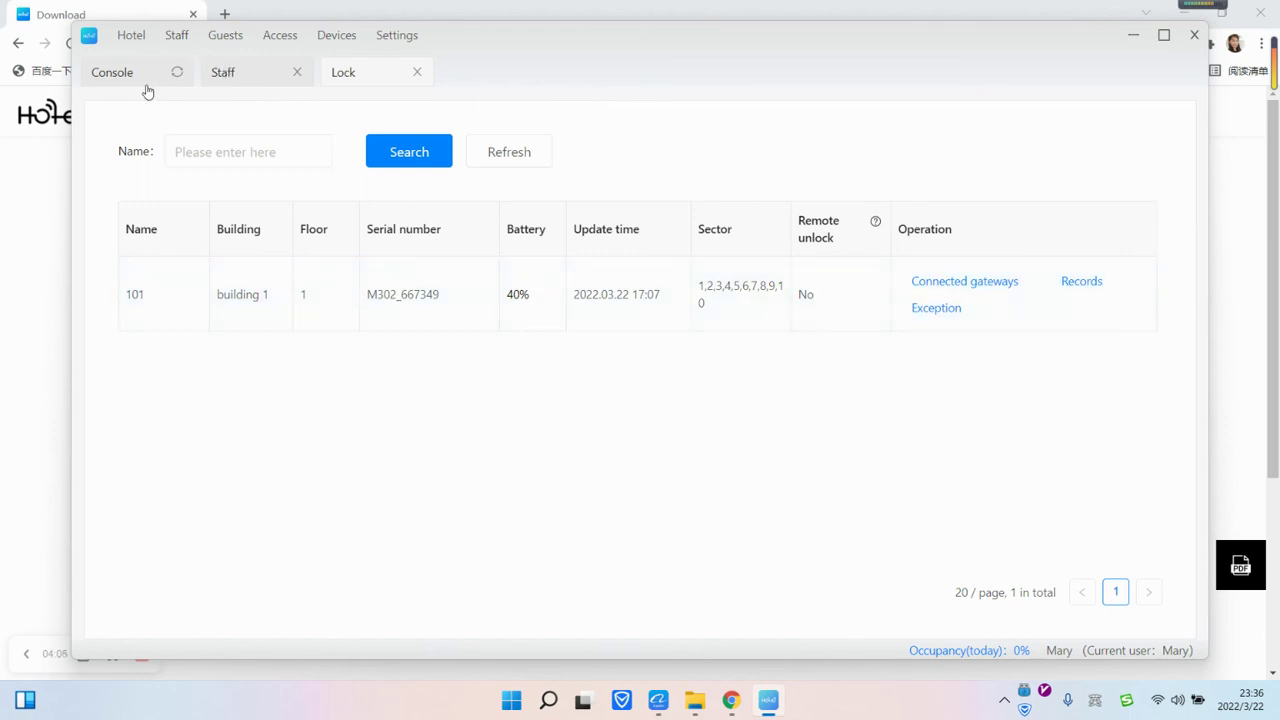
left_click(269, 81)
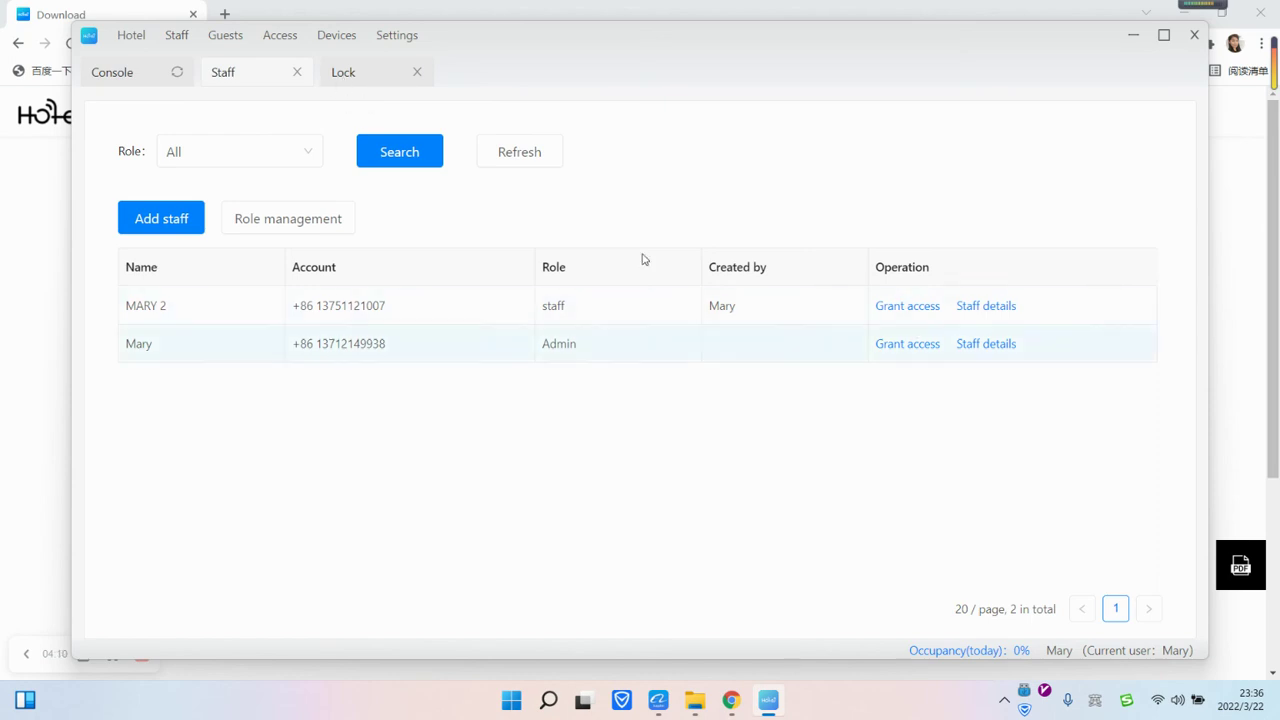
left_click(369, 80)
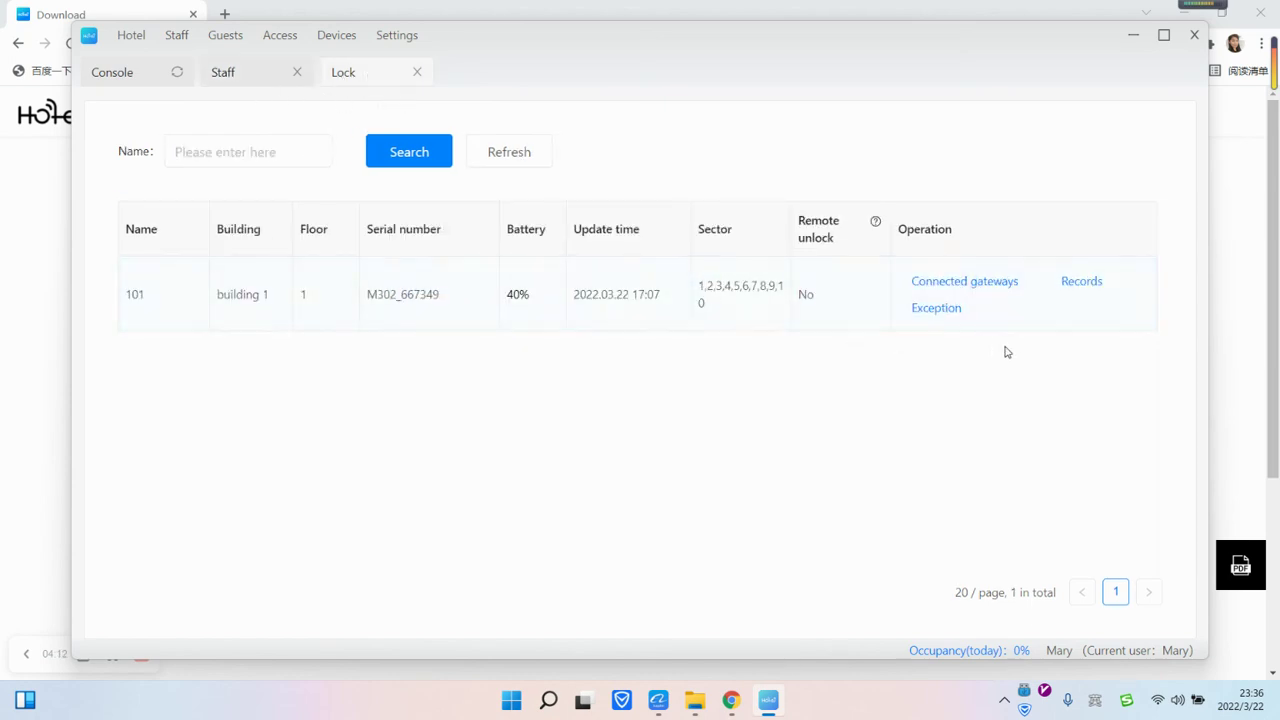
Review lock 101's unlock records, then return to the console's building 1 room grid
left_click(1082, 284)
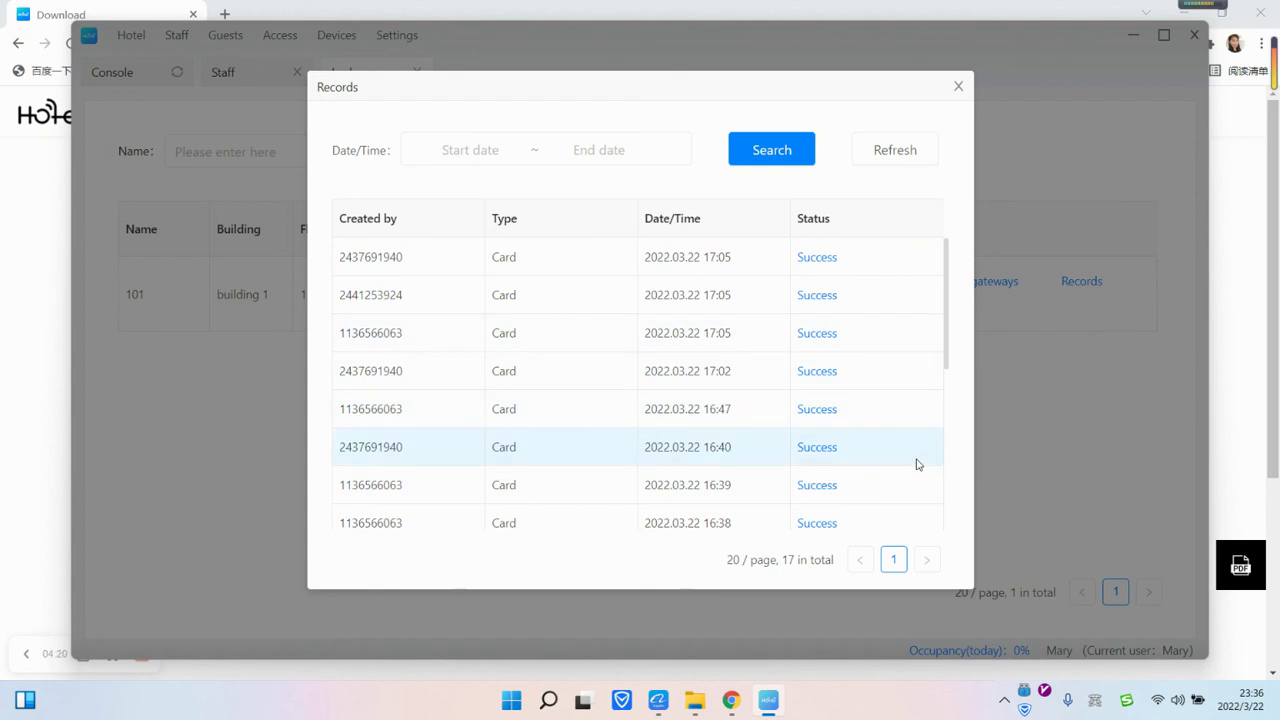
left_click(958, 87)
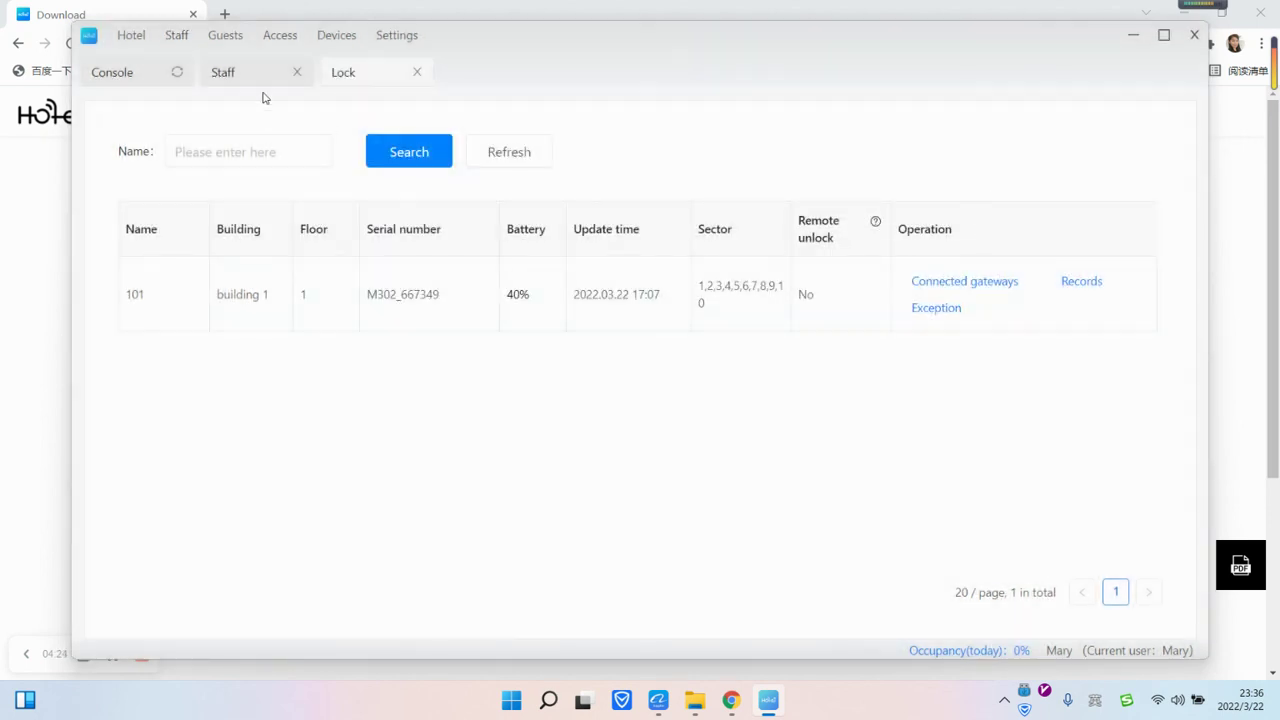
left_click(251, 79)
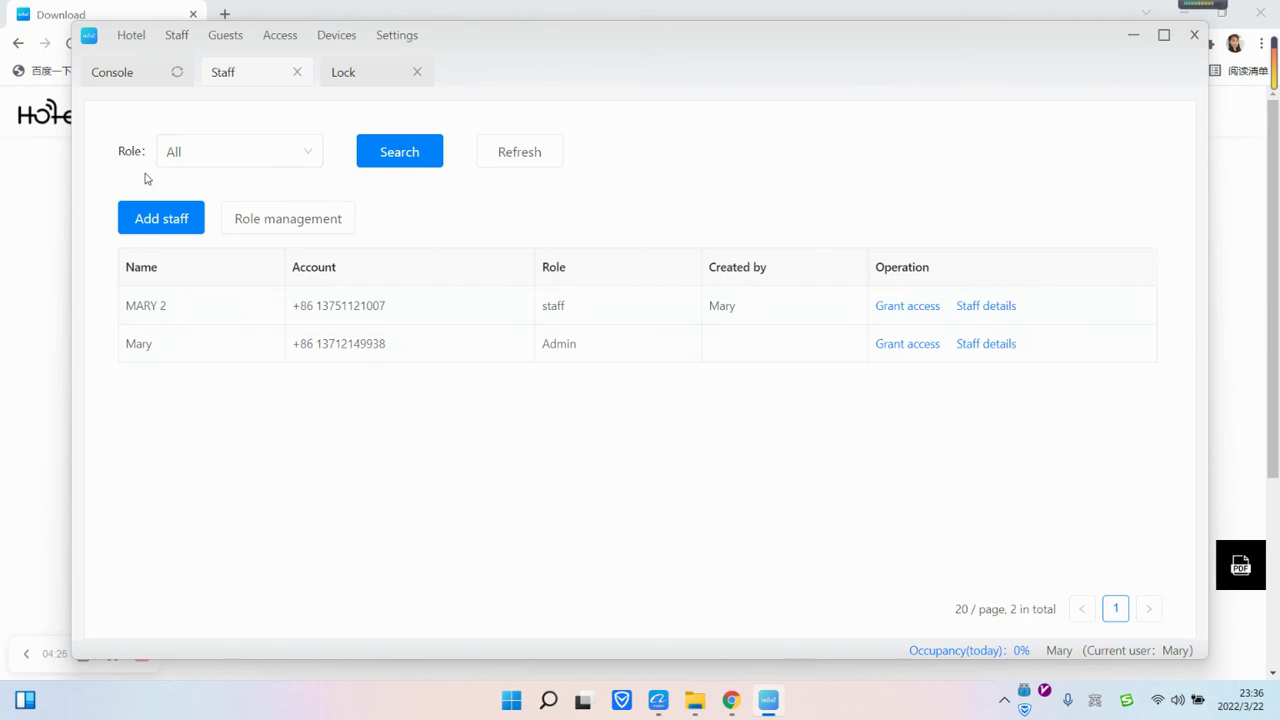
left_click(110, 77)
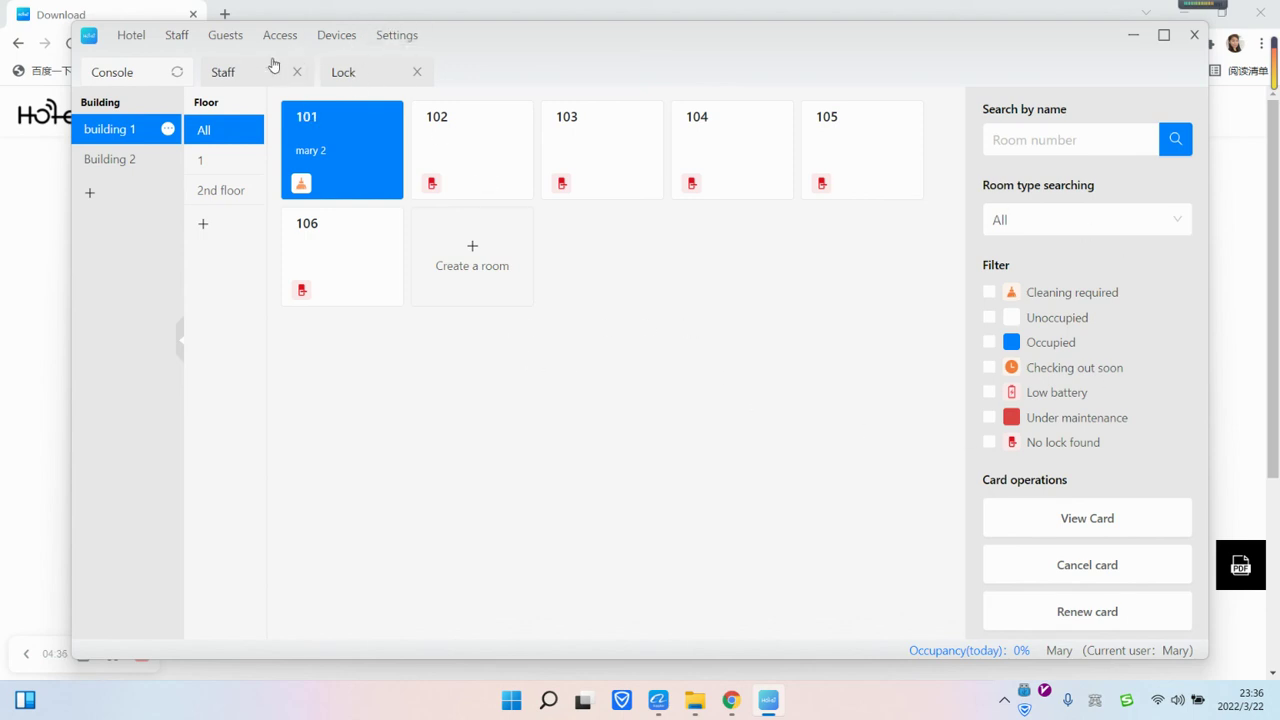
Browse the hotel menus to view the staff list and the guest check-in list
left_click(128, 40)
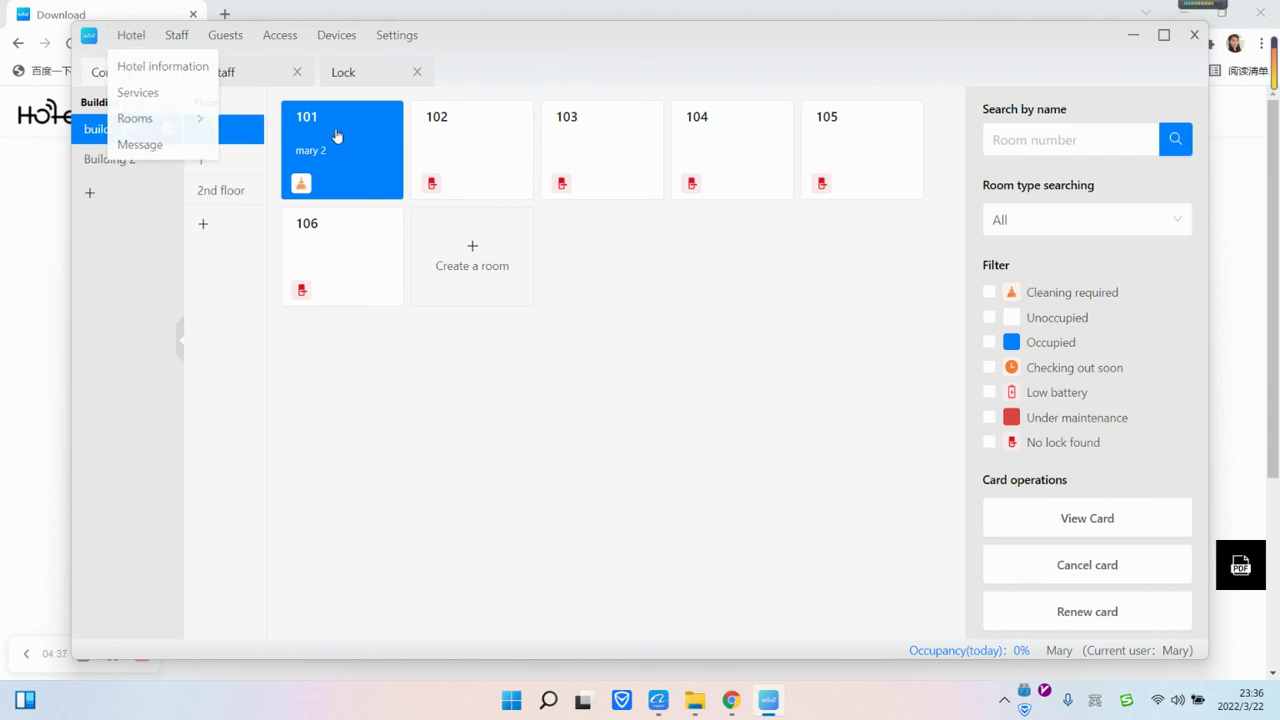
left_click(177, 36)
left_click(238, 45)
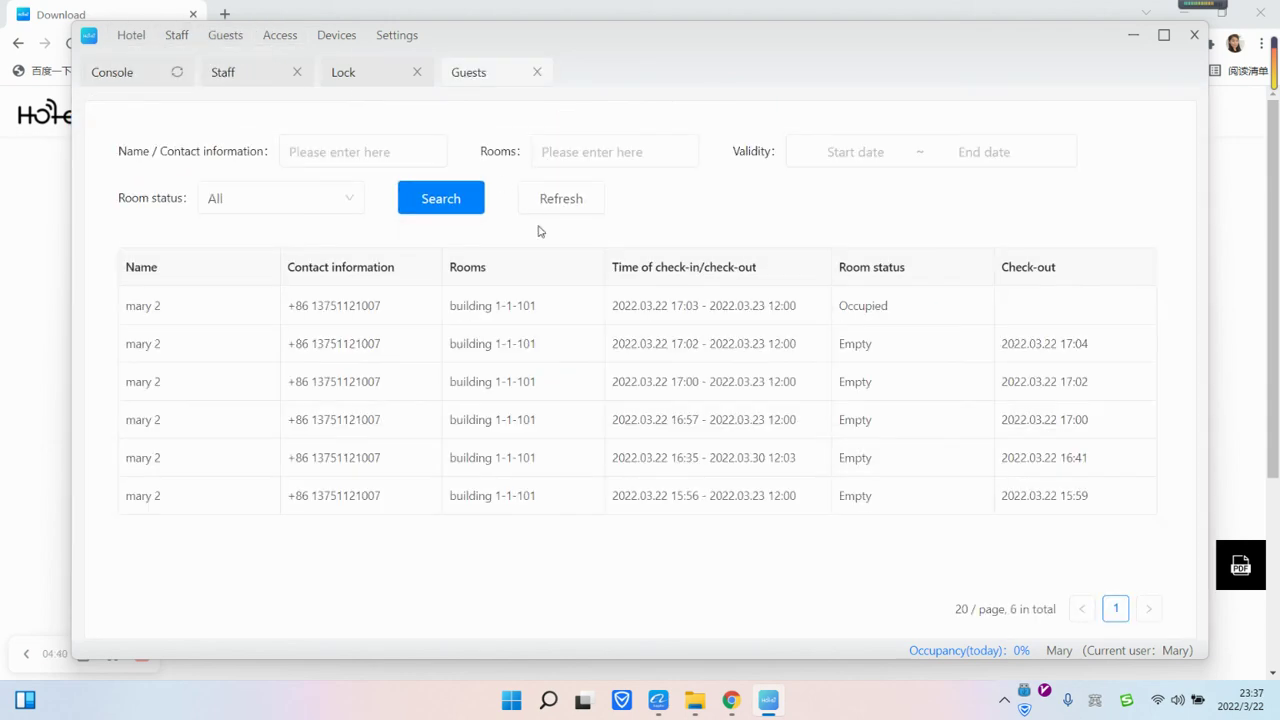
Check the empty ekey list, the card list of three cancelled guest room cards, and gateways
left_click(284, 42)
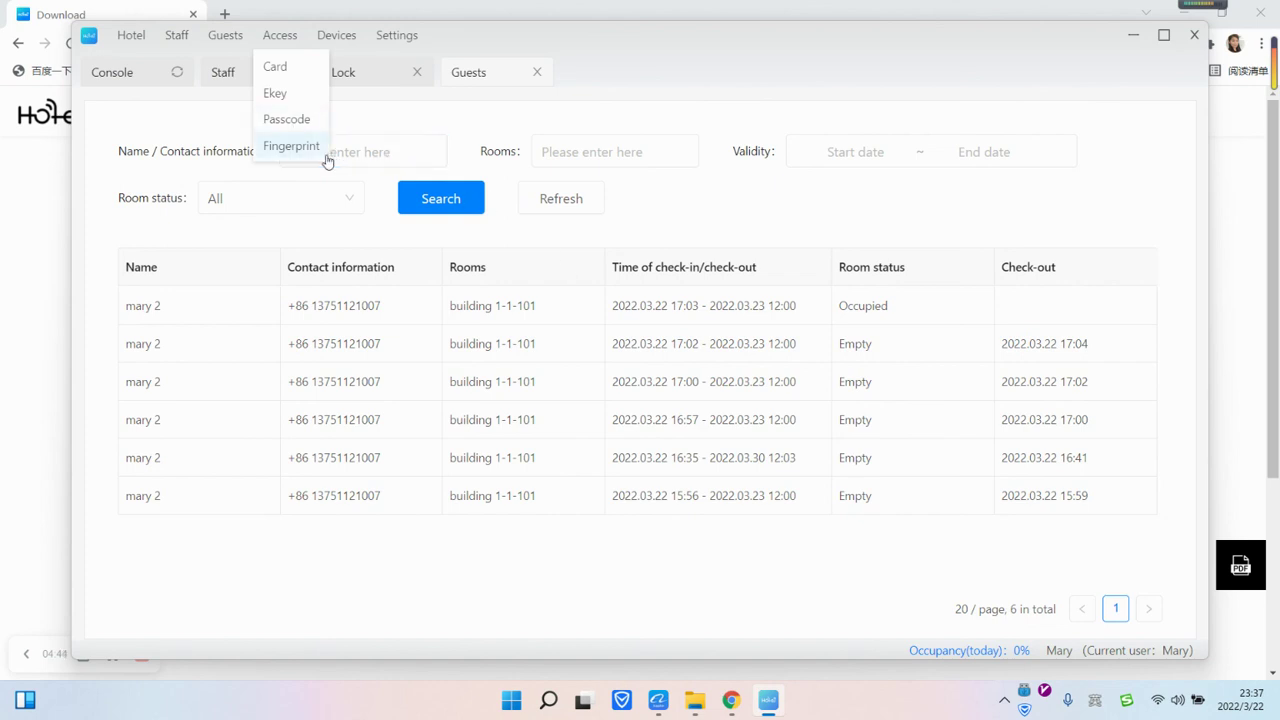
left_click(276, 93)
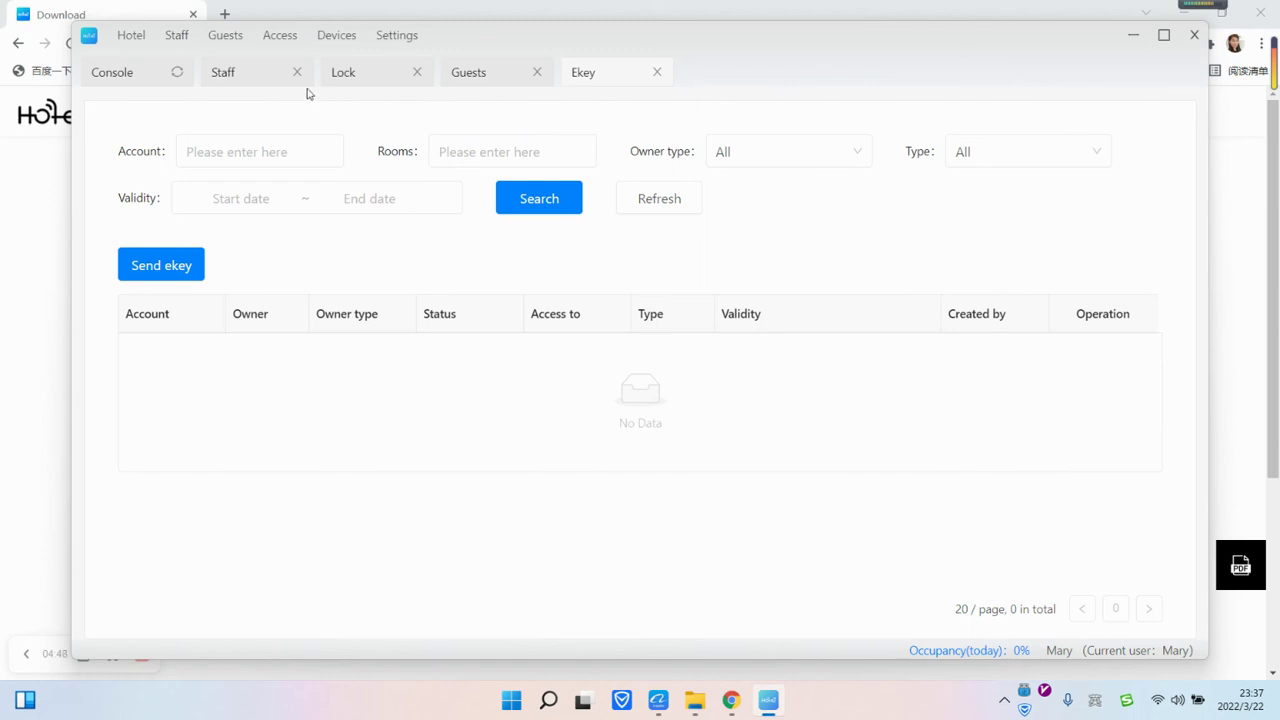
mouse_move(280, 35)
left_click(279, 72)
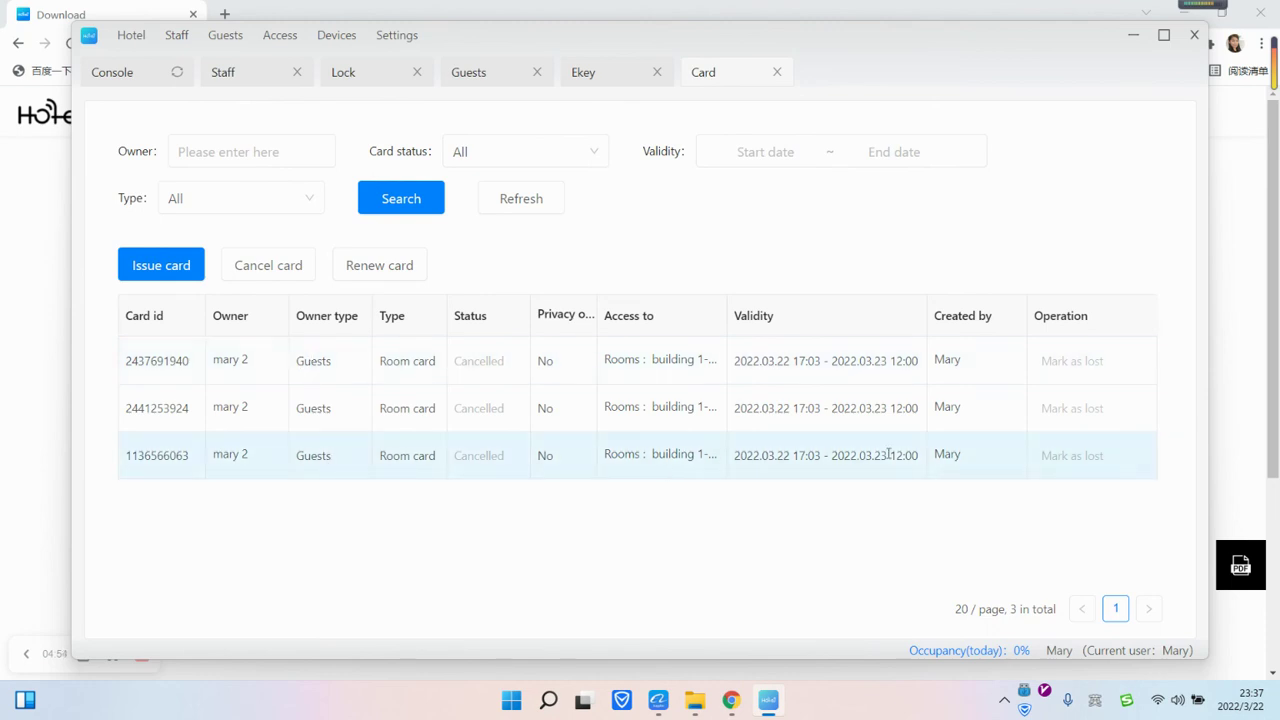
mouse_move(336, 35)
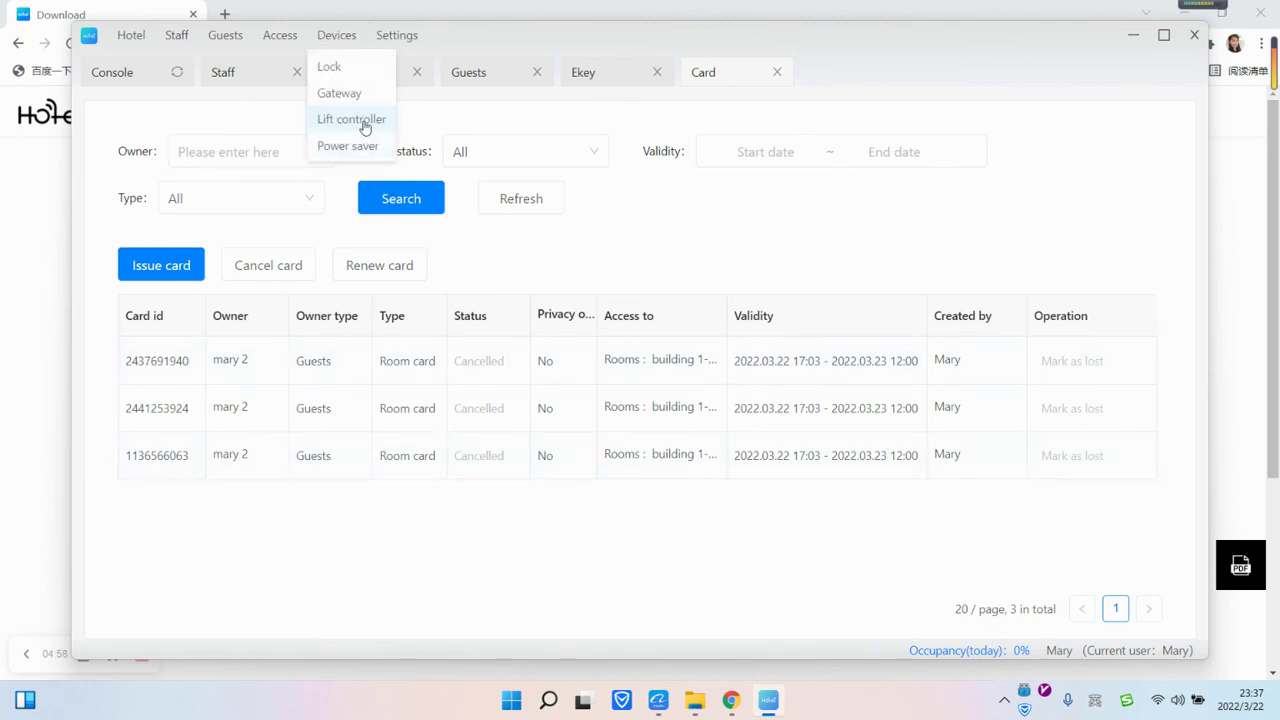
left_click(341, 94)
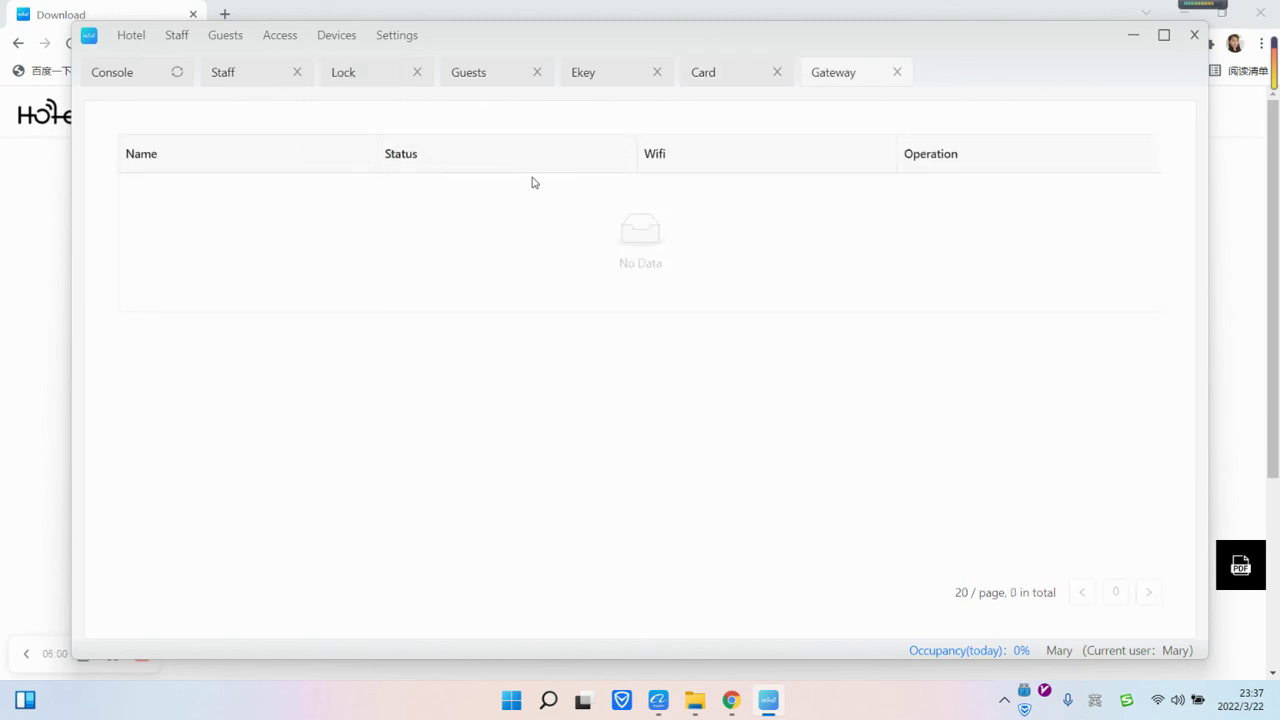
mouse_move(397, 35)
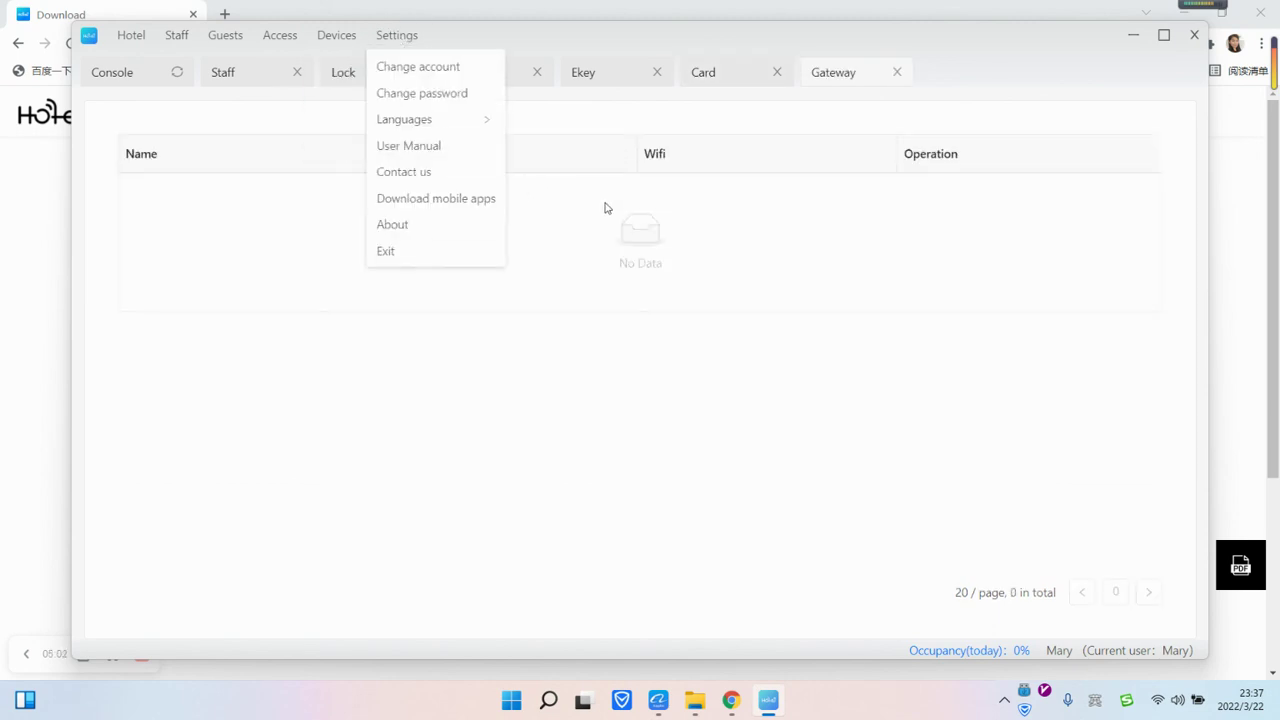
Quit TTHotel via Settings > Exit and confirm the exit prompt
left_click(382, 251)
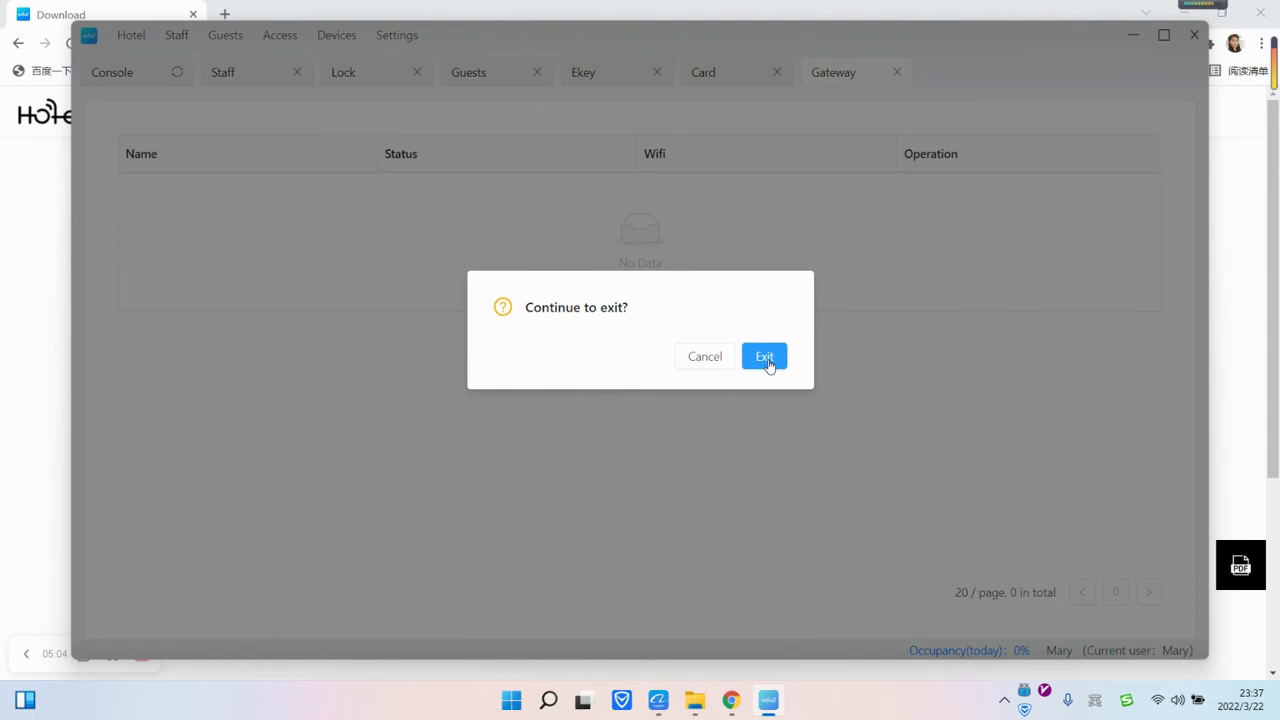
left_click(768, 360)
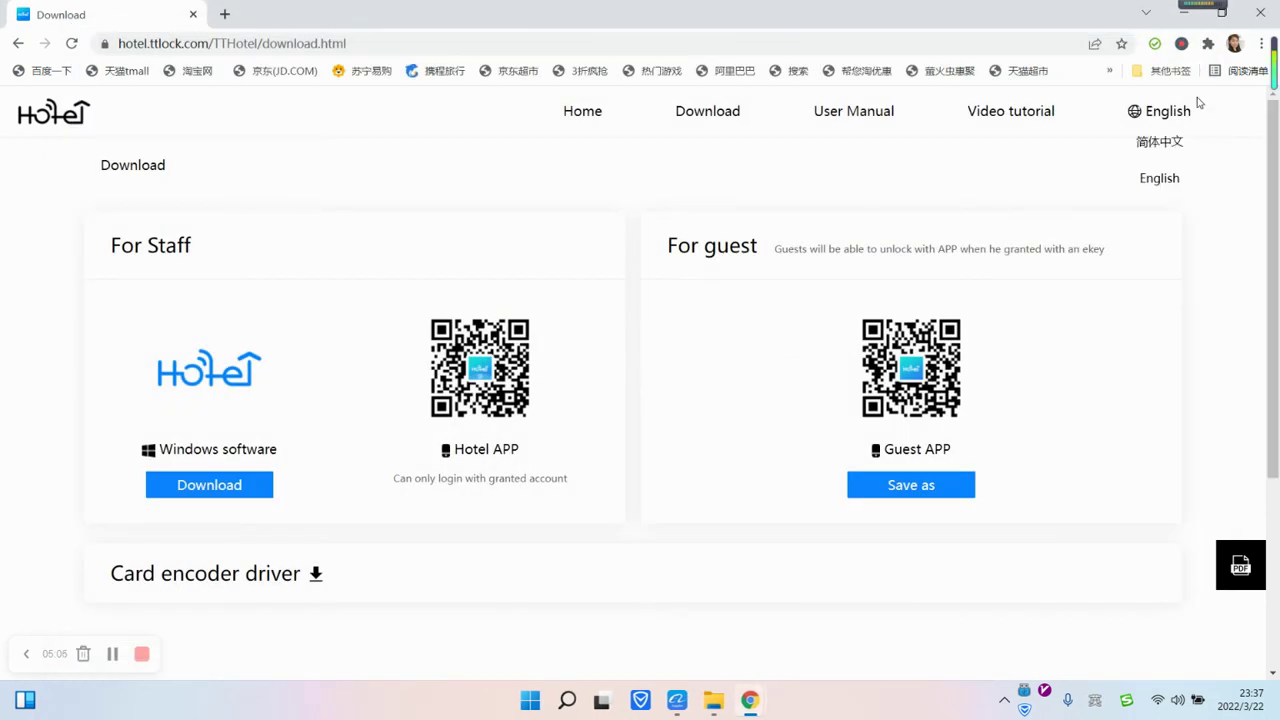